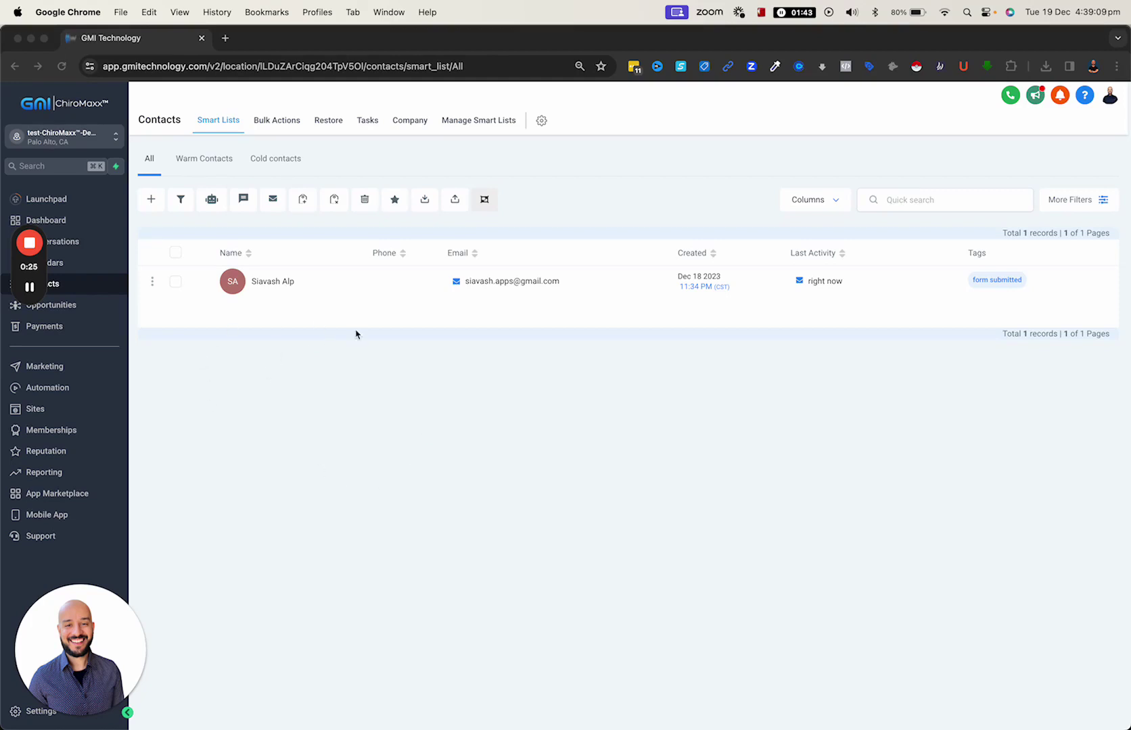
# - Preview the Test Trigger Links funnel's landing page, then close it and return to Contacts
pyautogui.click(34, 411)
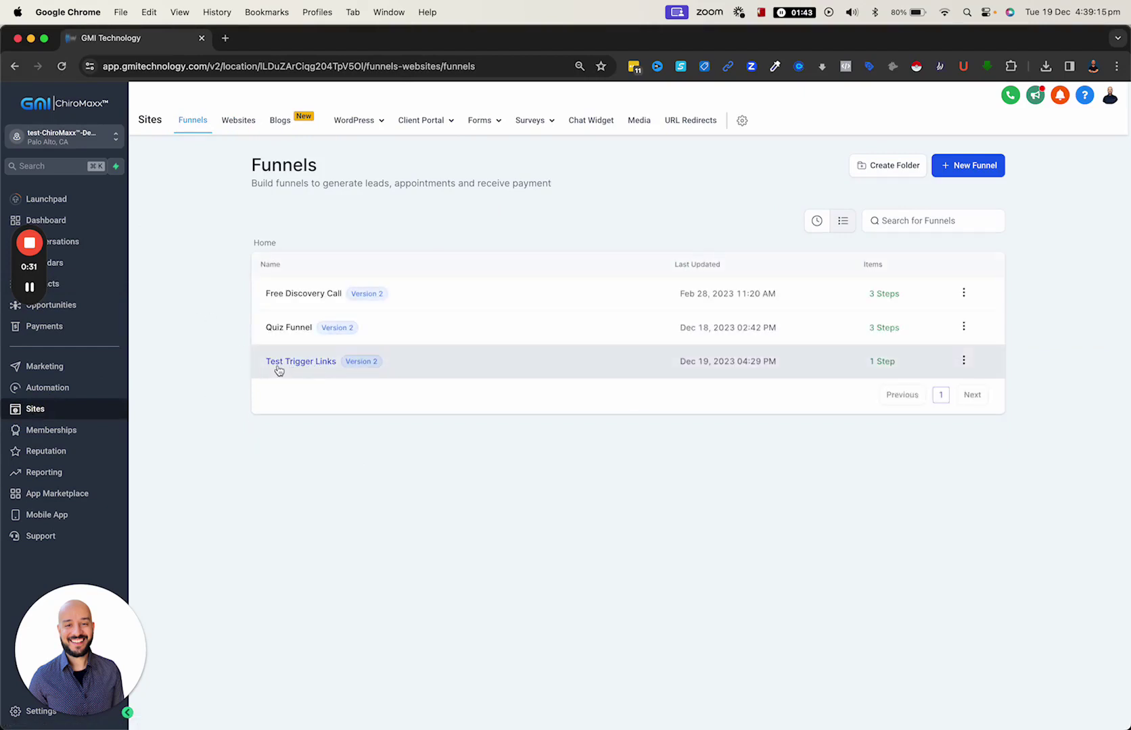
pyautogui.click(293, 365)
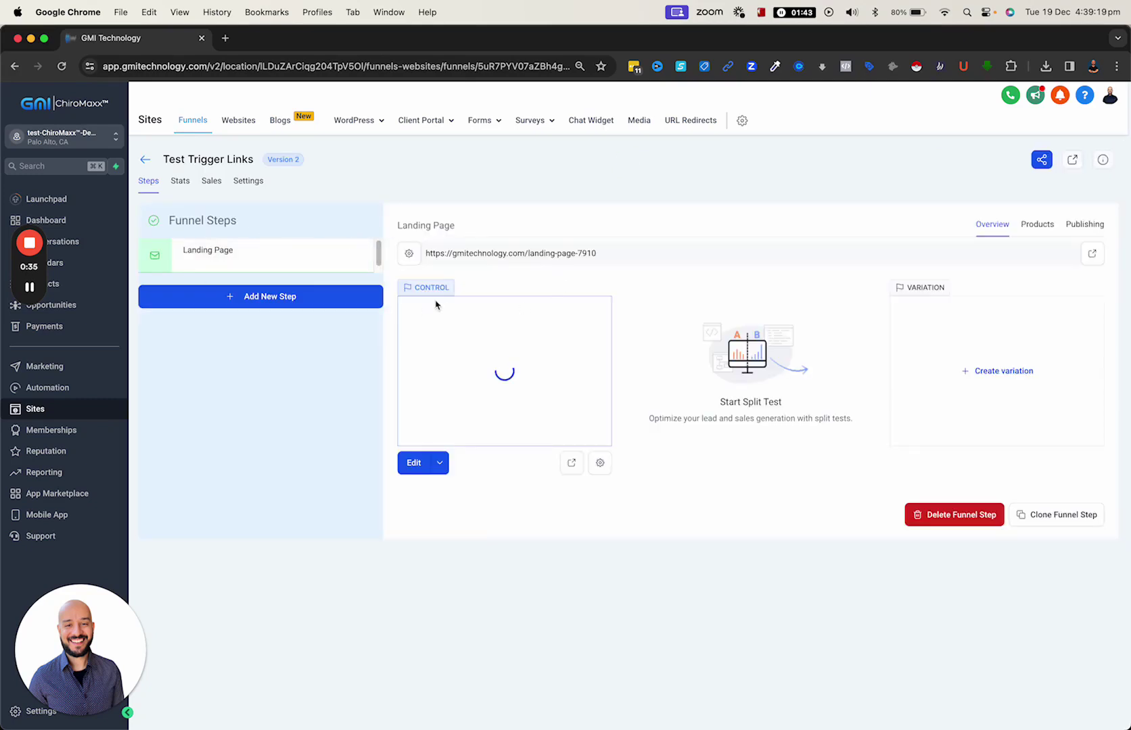
pyautogui.click(1093, 254)
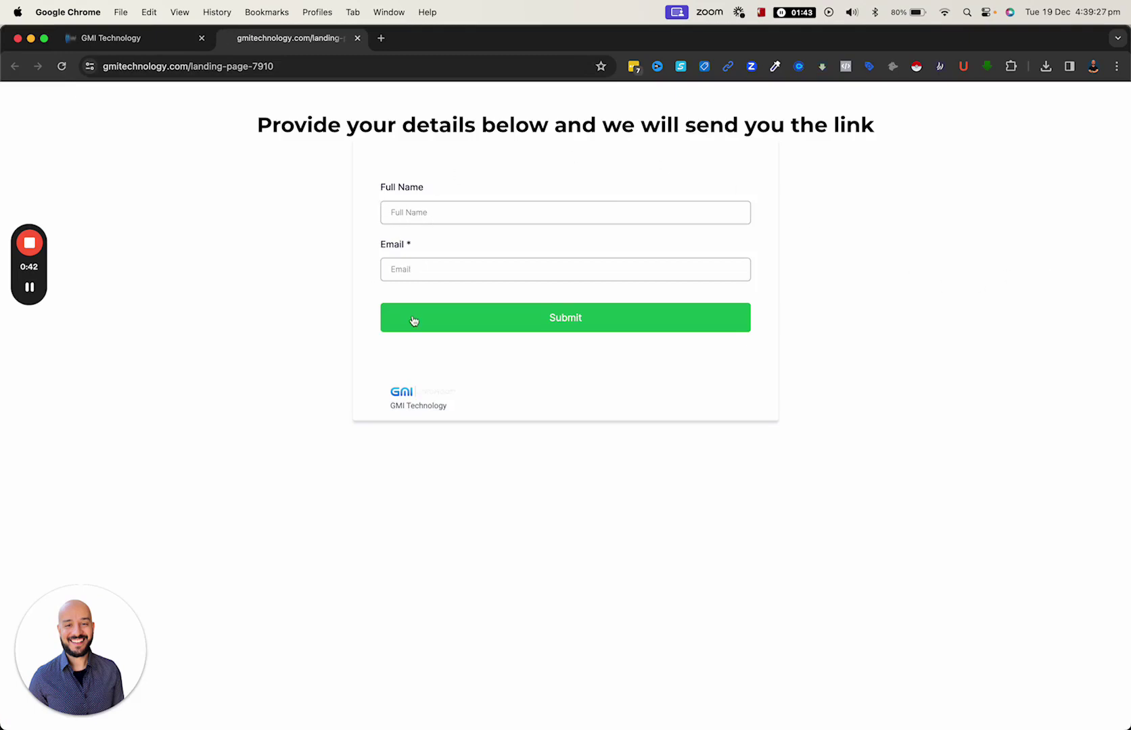
pyautogui.click(359, 39)
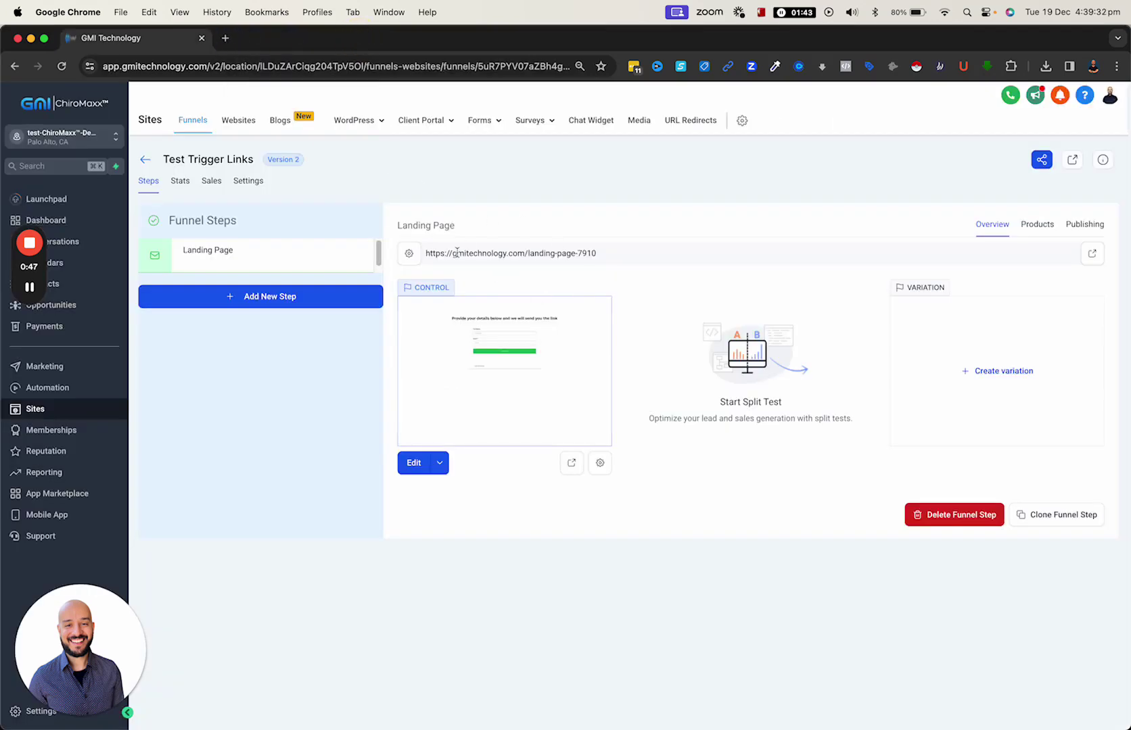
pyautogui.click(64, 292)
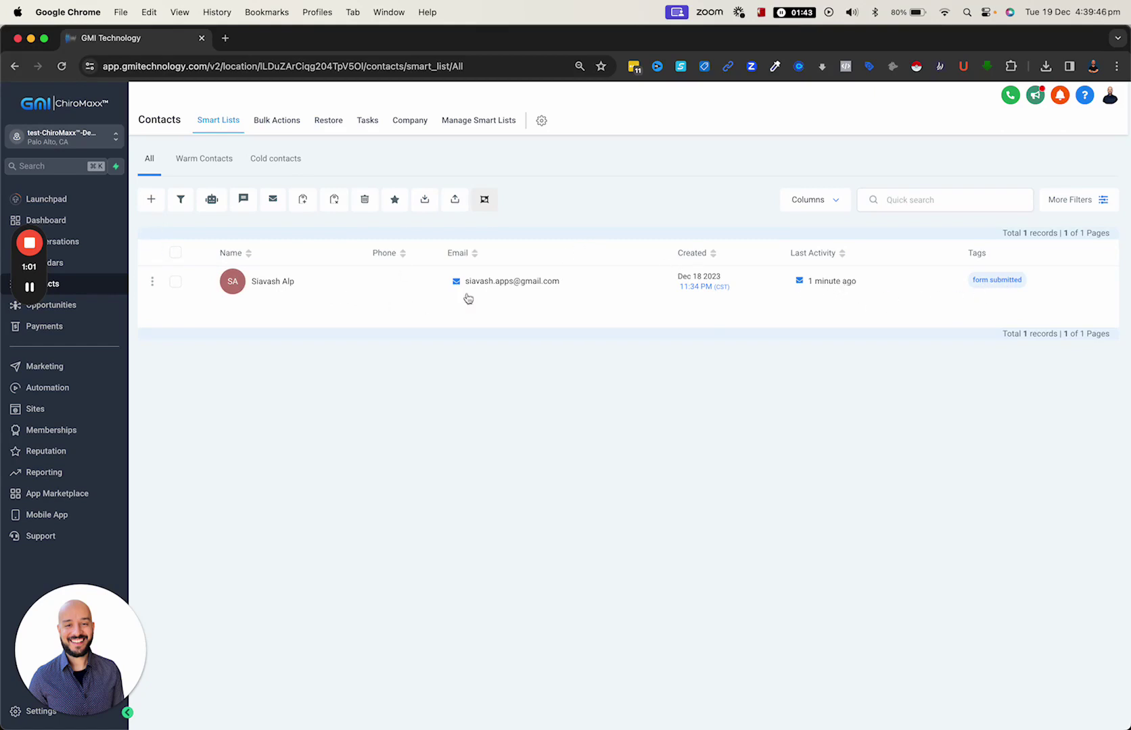
# - Open the Test trigger Link Form Submitted workflow and review both triggers and the first opportunity step
pyautogui.click(62, 394)
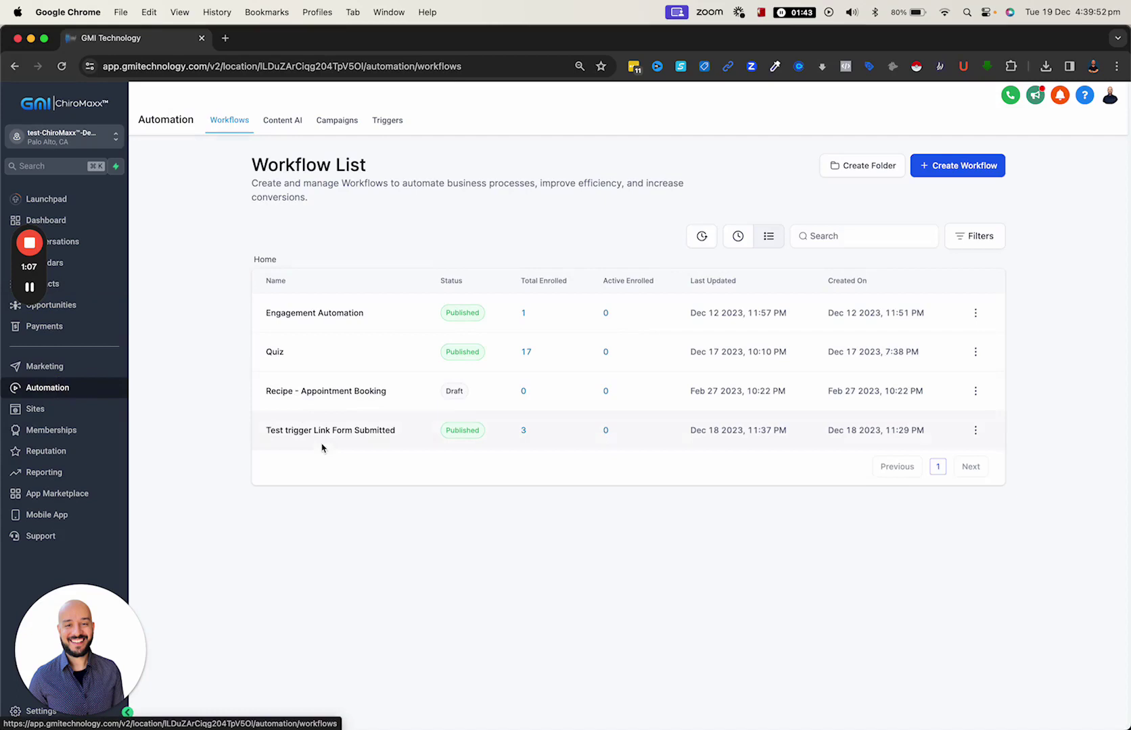
pyautogui.click(358, 432)
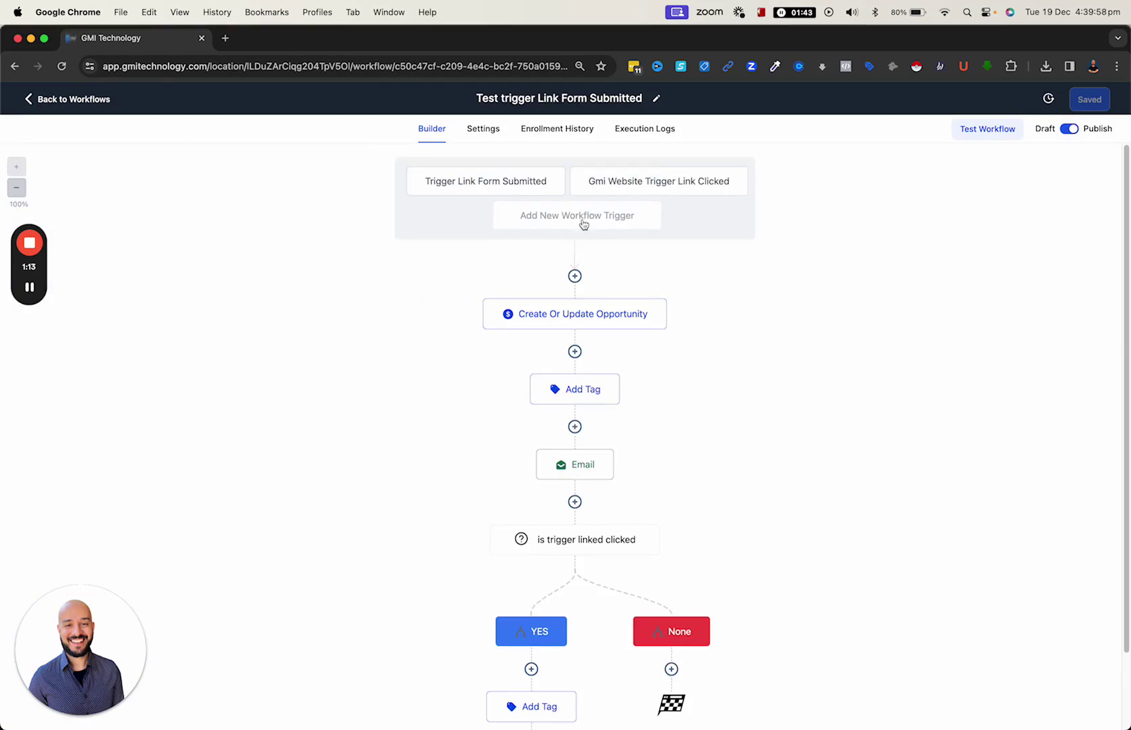
pyautogui.click(525, 188)
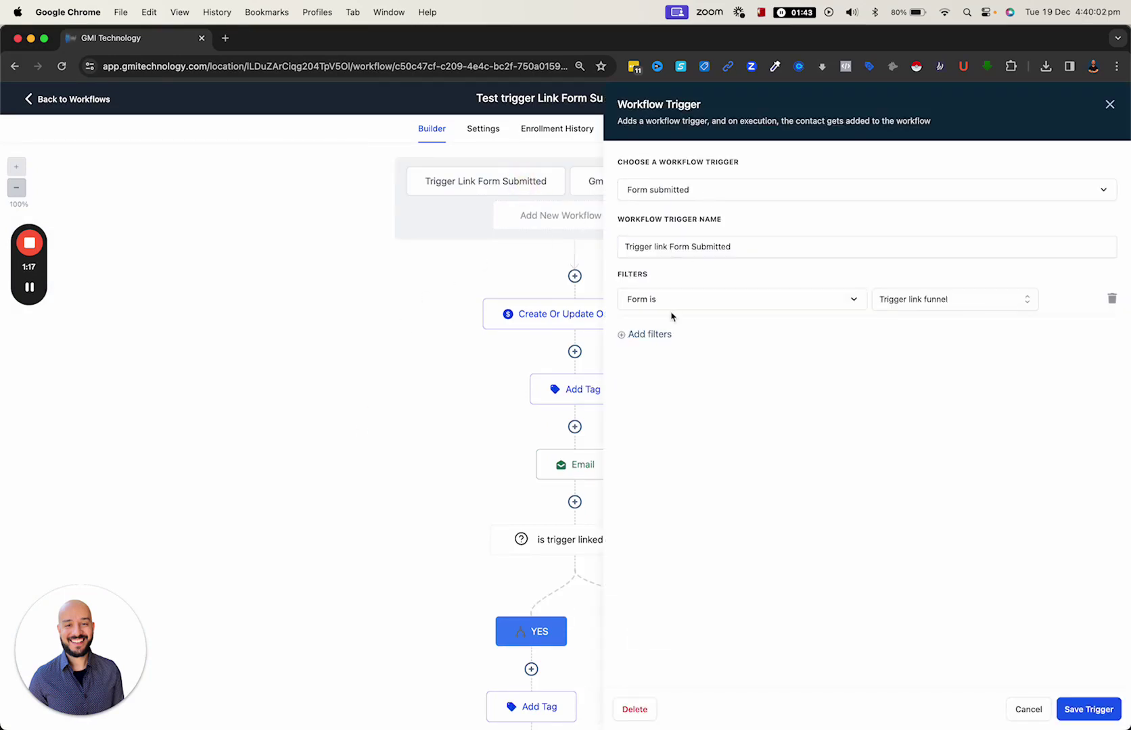
pyautogui.click(1025, 710)
pyautogui.click(697, 180)
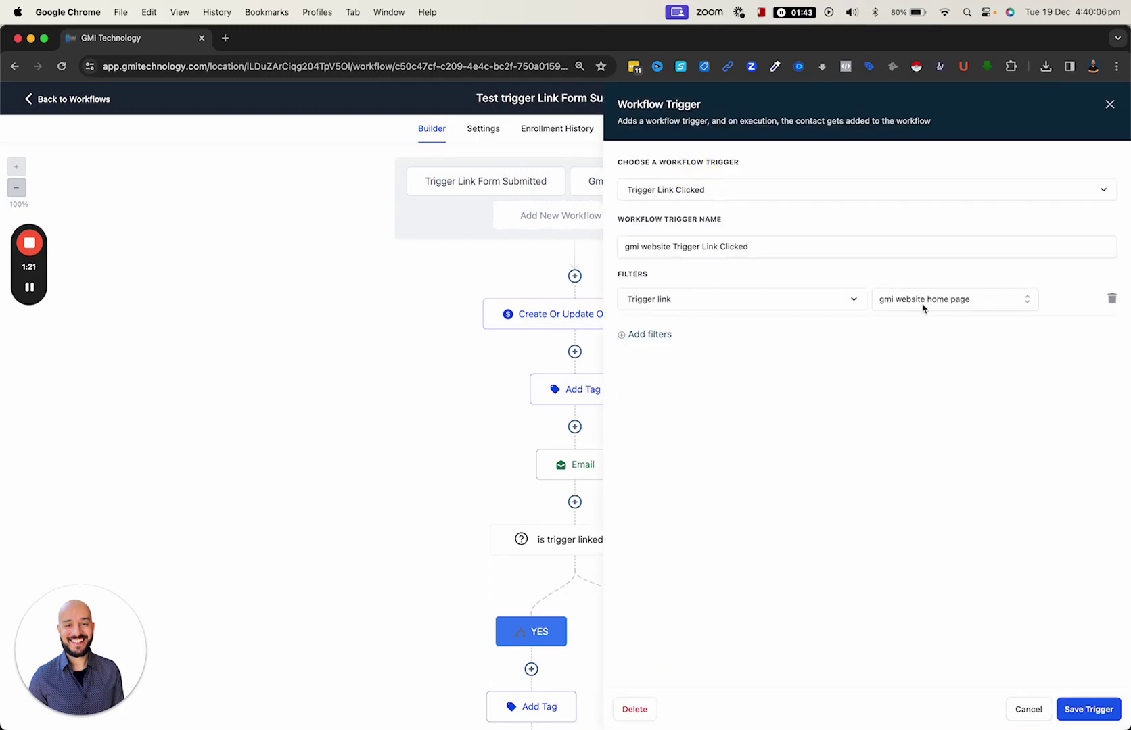
pyautogui.click(1026, 712)
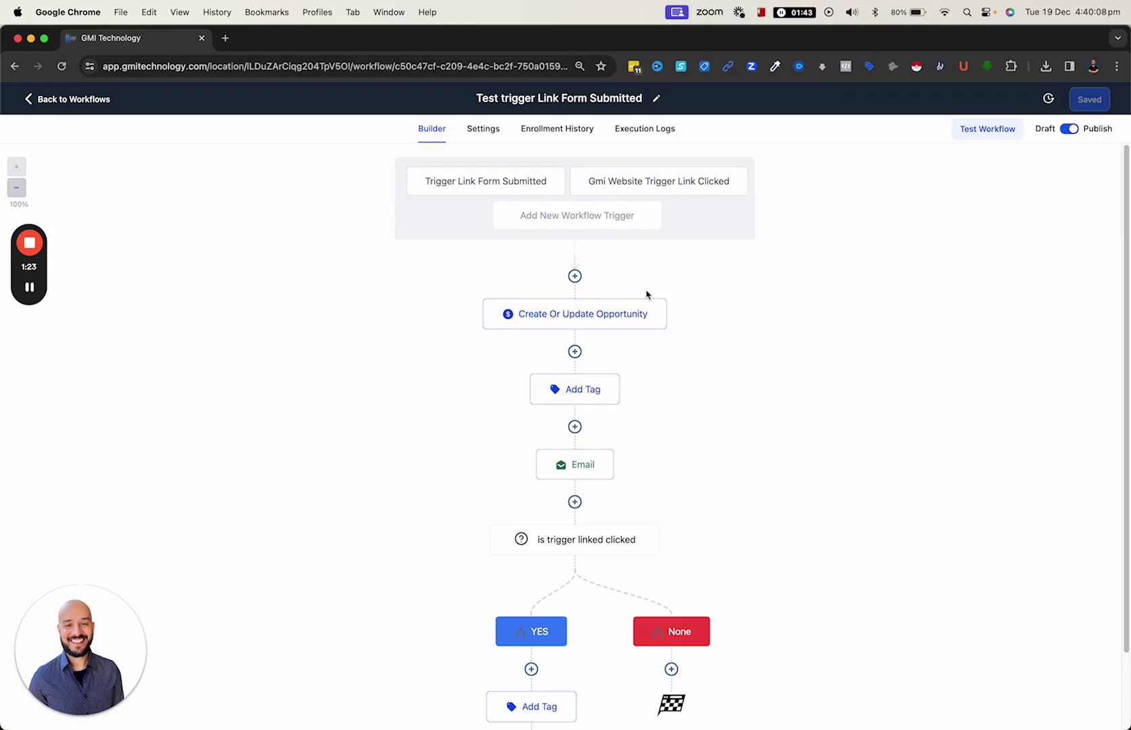
pyautogui.click(546, 314)
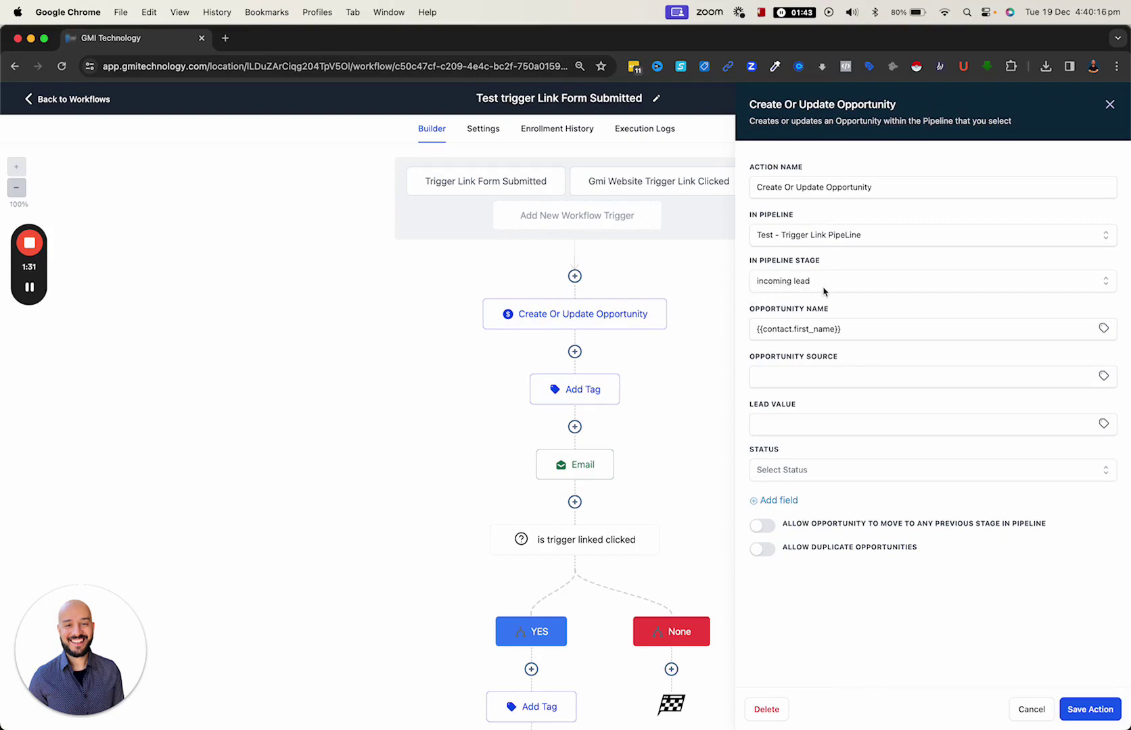
pyautogui.click(1020, 708)
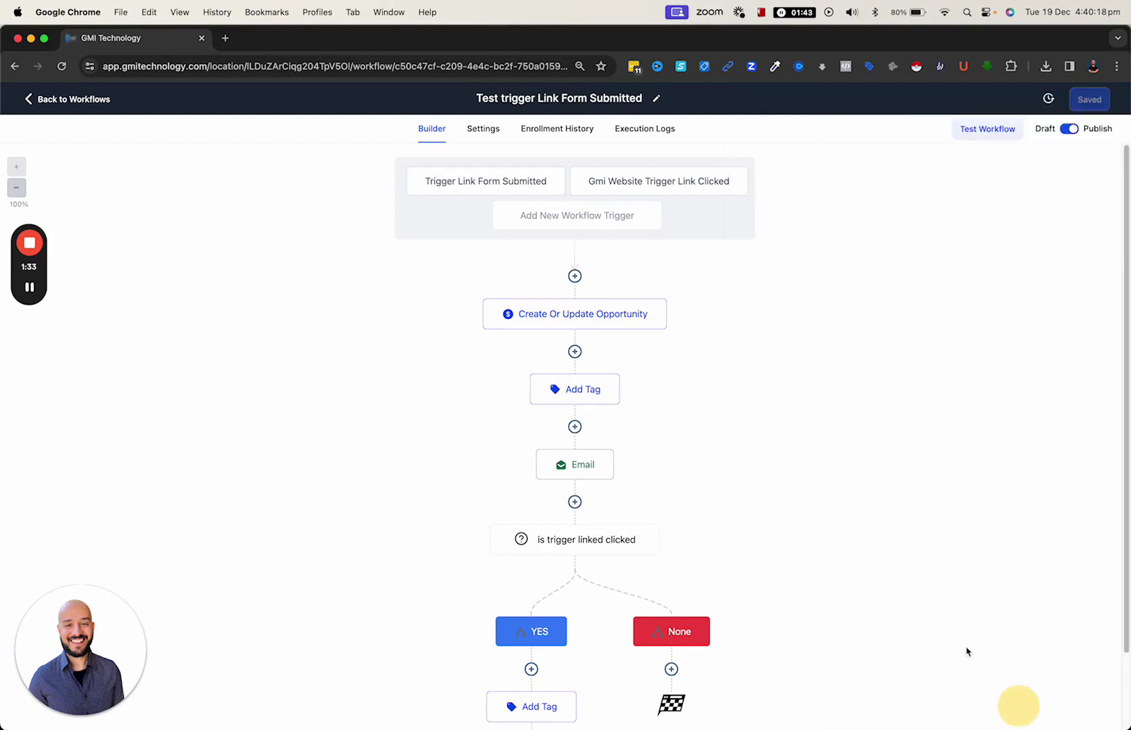
pyautogui.click(607, 402)
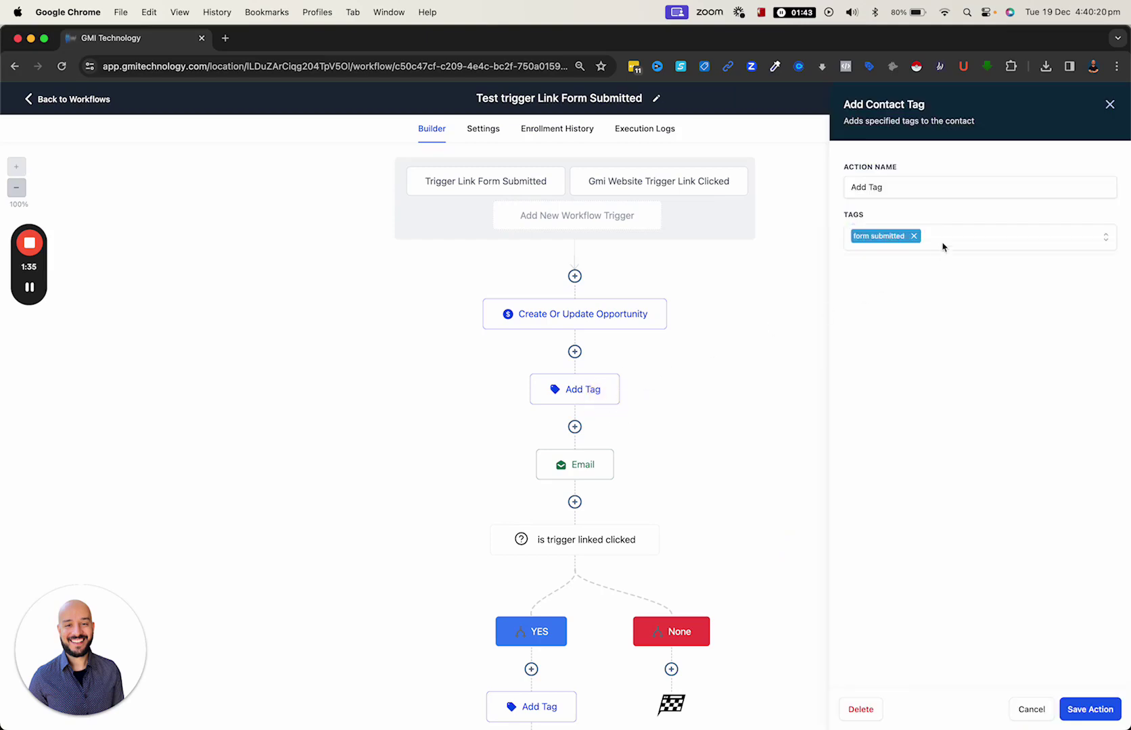
pyautogui.click(570, 474)
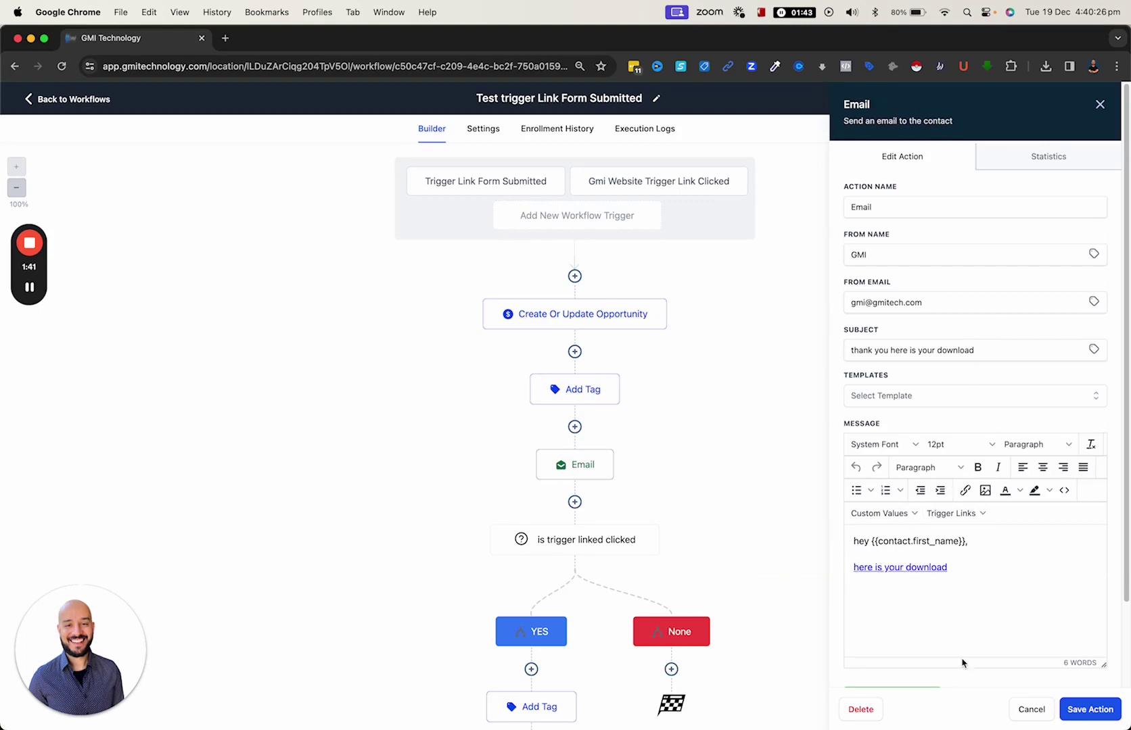
pyautogui.click(1027, 717)
pyautogui.scroll(-2, 721, 583)
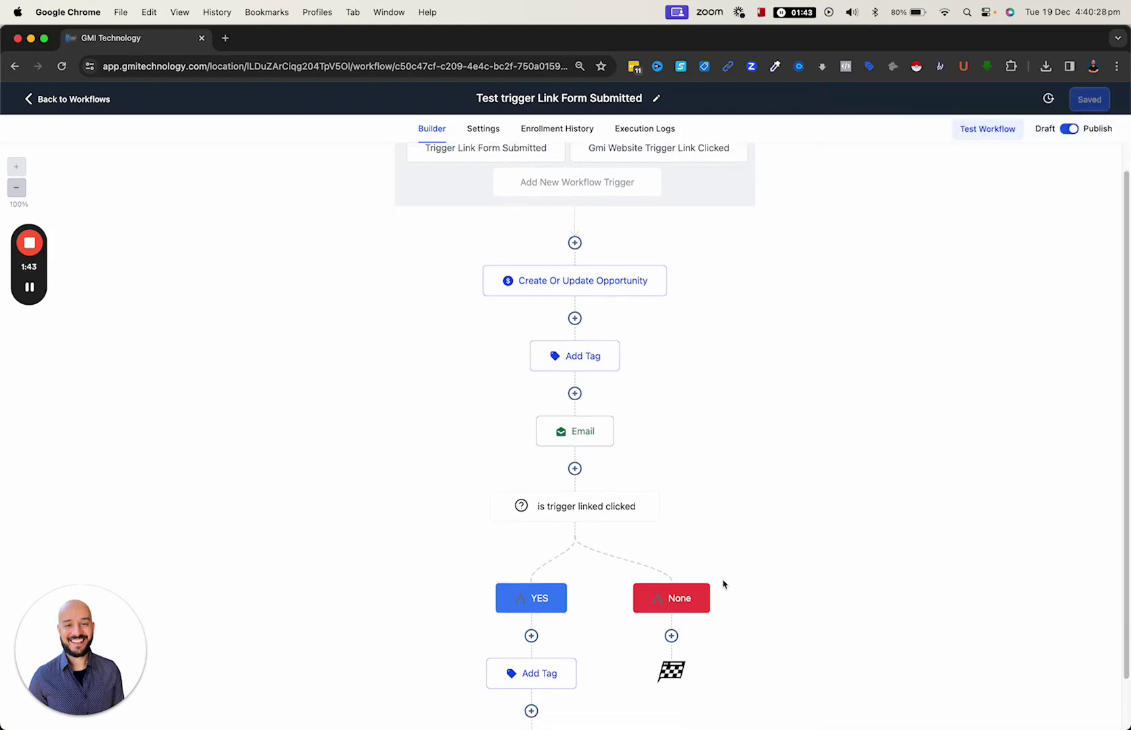
pyautogui.click(596, 510)
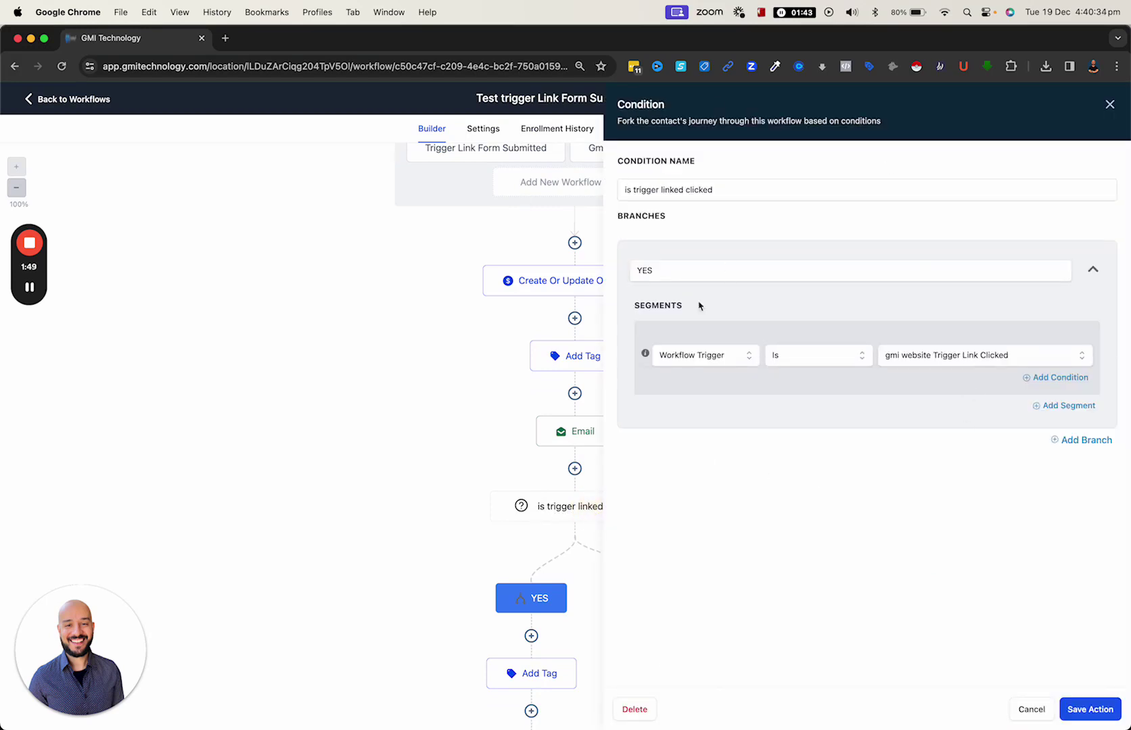
pyautogui.click(1016, 710)
pyautogui.scroll(-3, 770, 552)
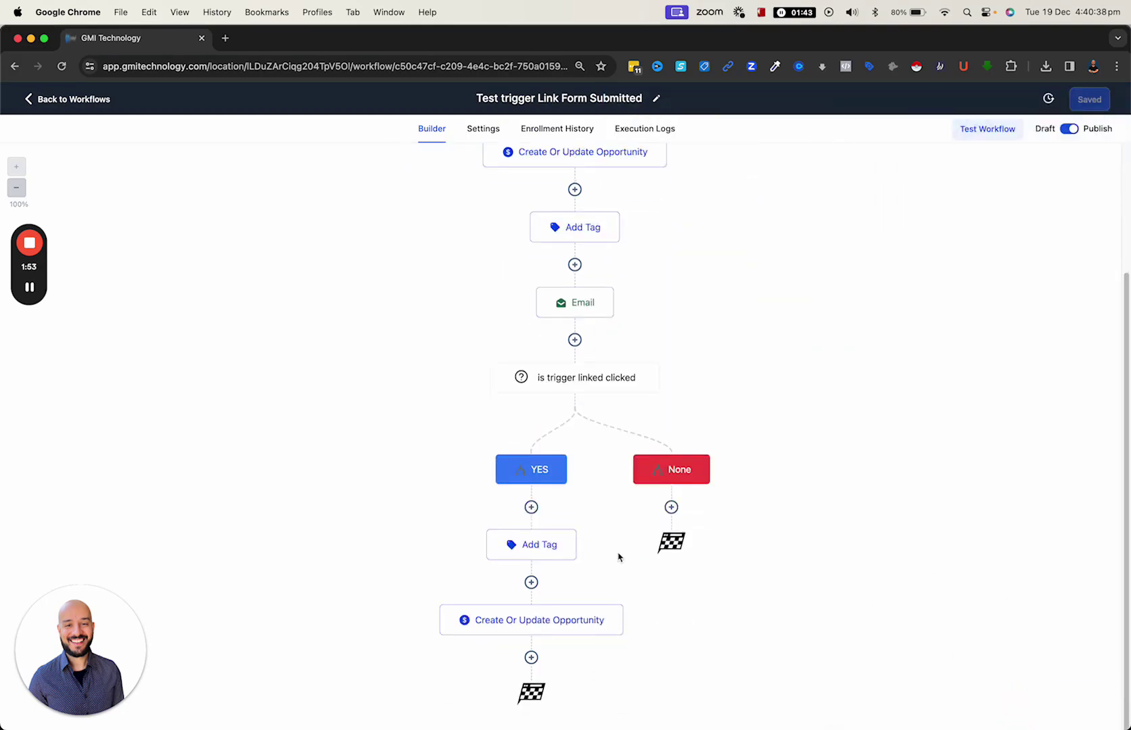
pyautogui.click(521, 545)
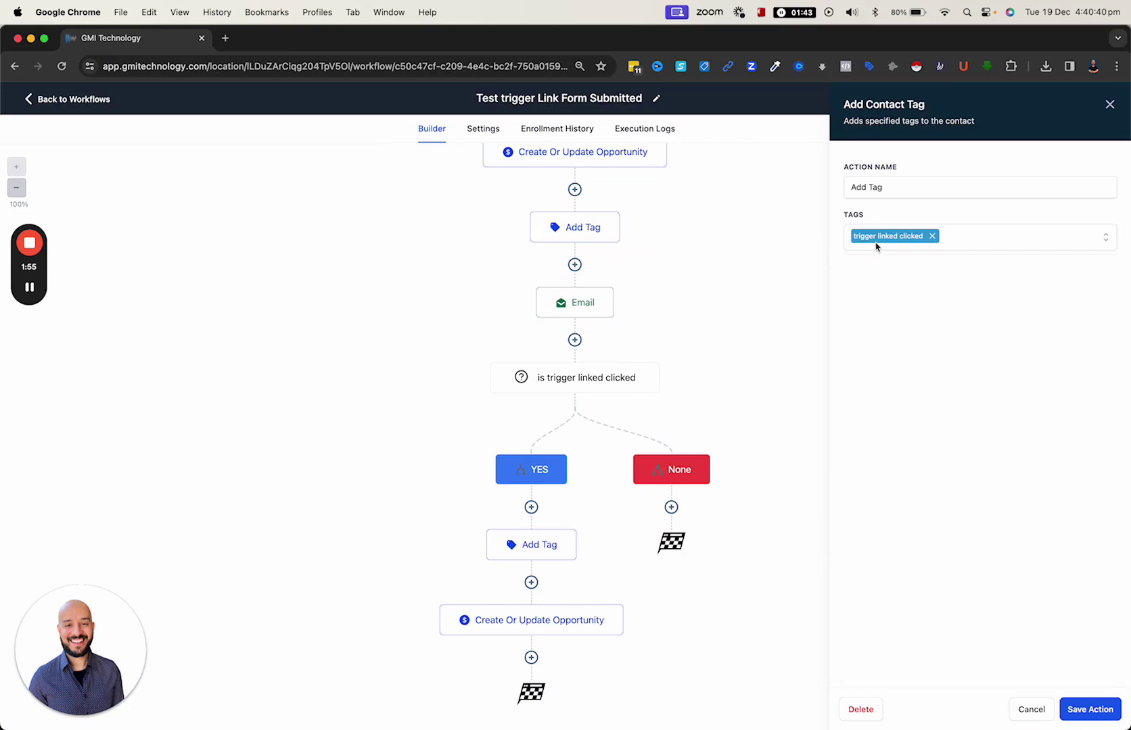
# - Remove {{contact.first_name}} from the YES-branch opportunity name, leaving only {{contact.name}}
pyautogui.click(1035, 710)
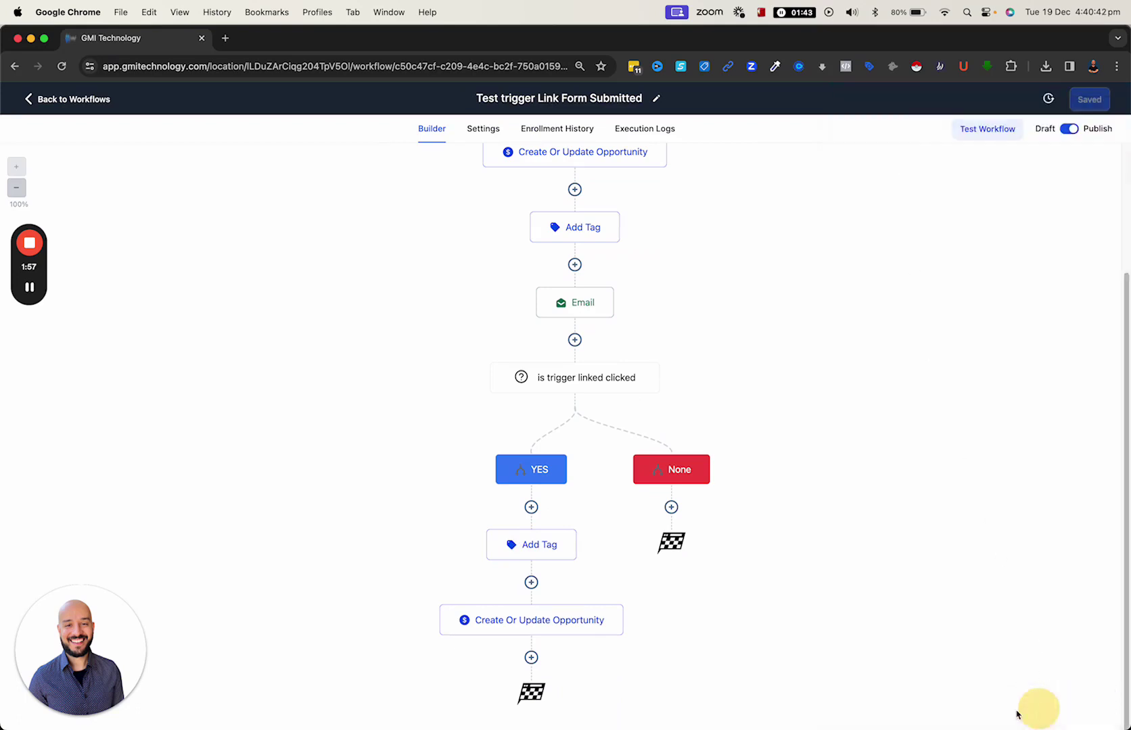
pyautogui.click(584, 629)
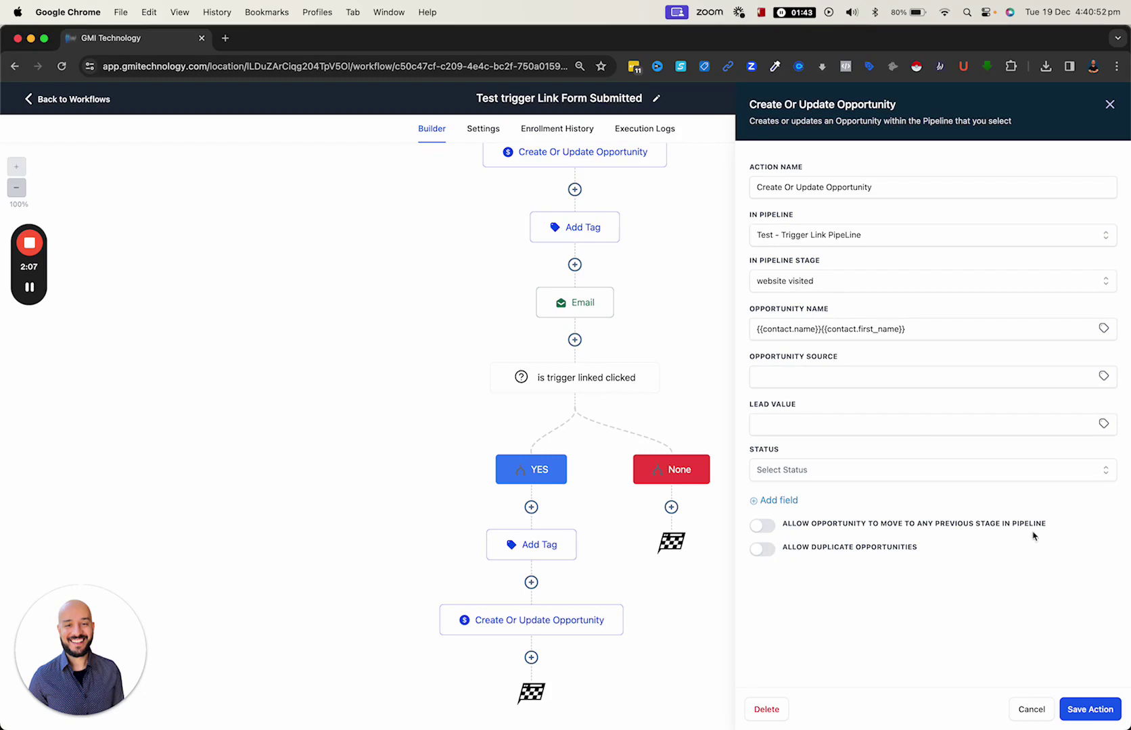
pyautogui.click(897, 332)
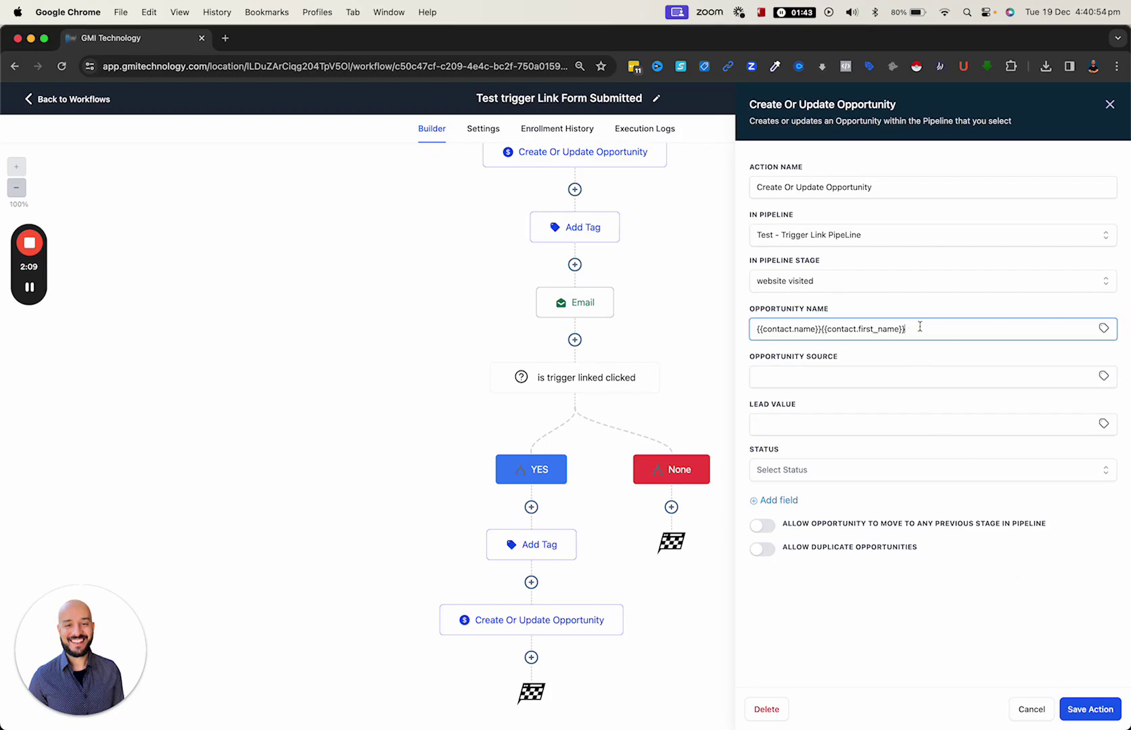
pyautogui.moveTo(905, 330); pyautogui.dragTo(821, 329)
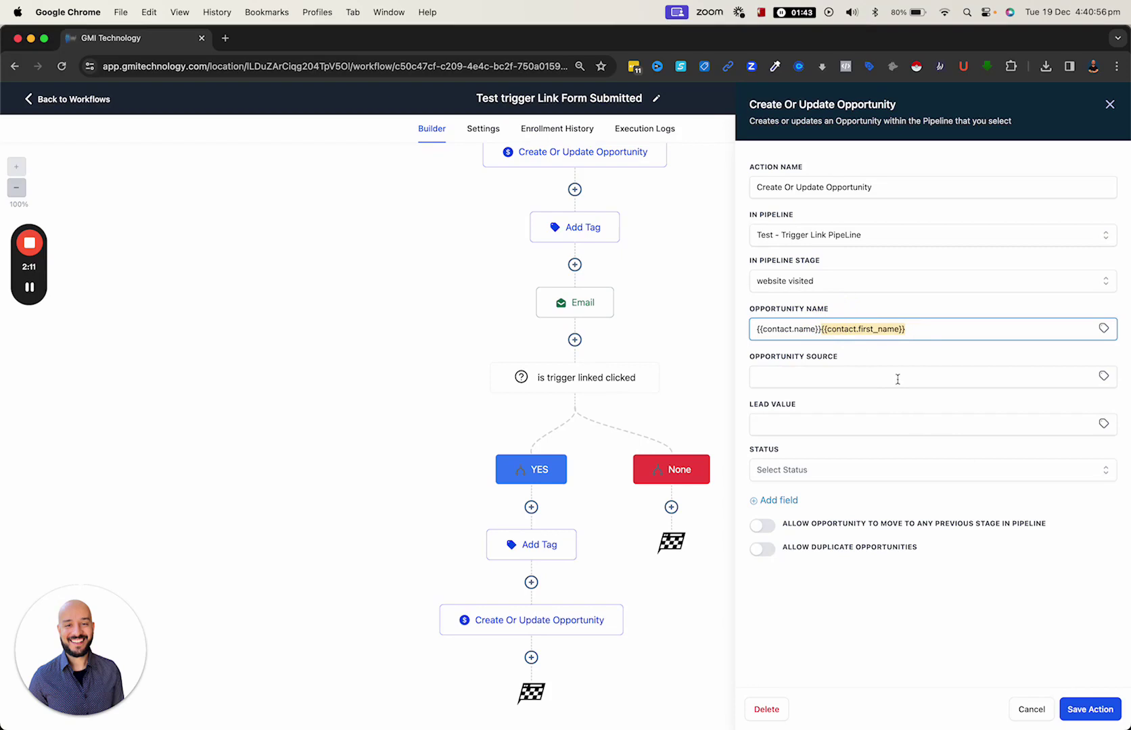
pyautogui.press('BackSpace')
pyautogui.click(1089, 709)
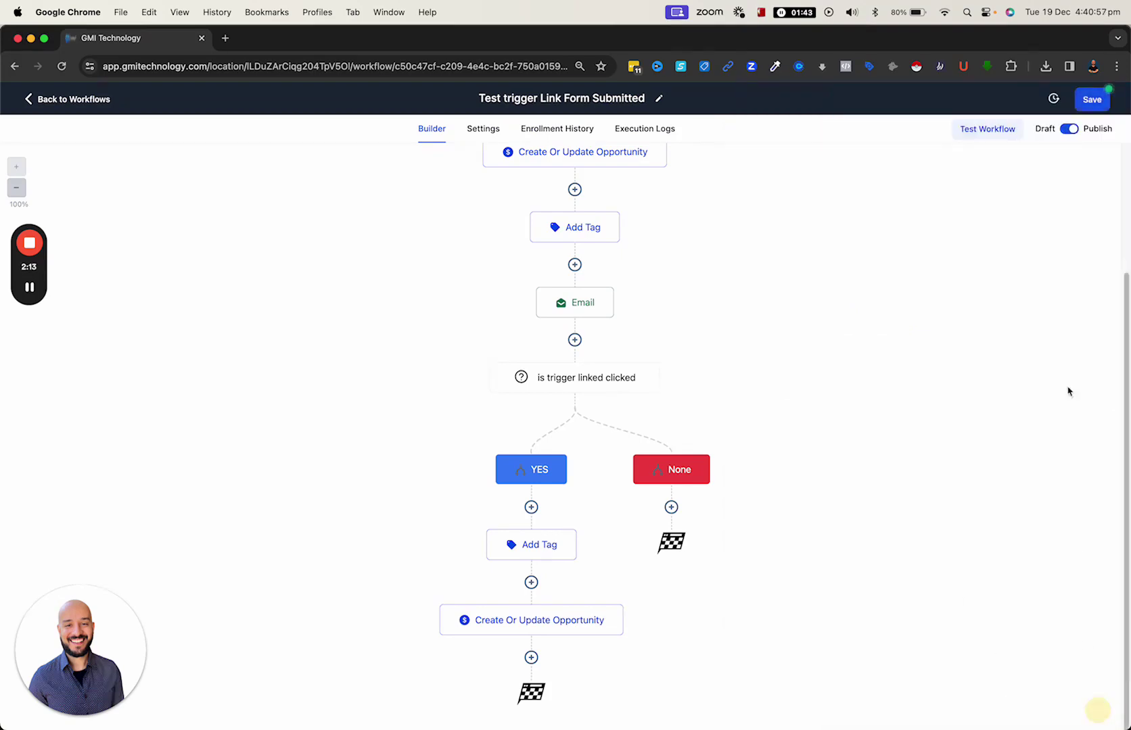
# - Save the workflow and go back to the workflow list
pyautogui.click(1081, 99)
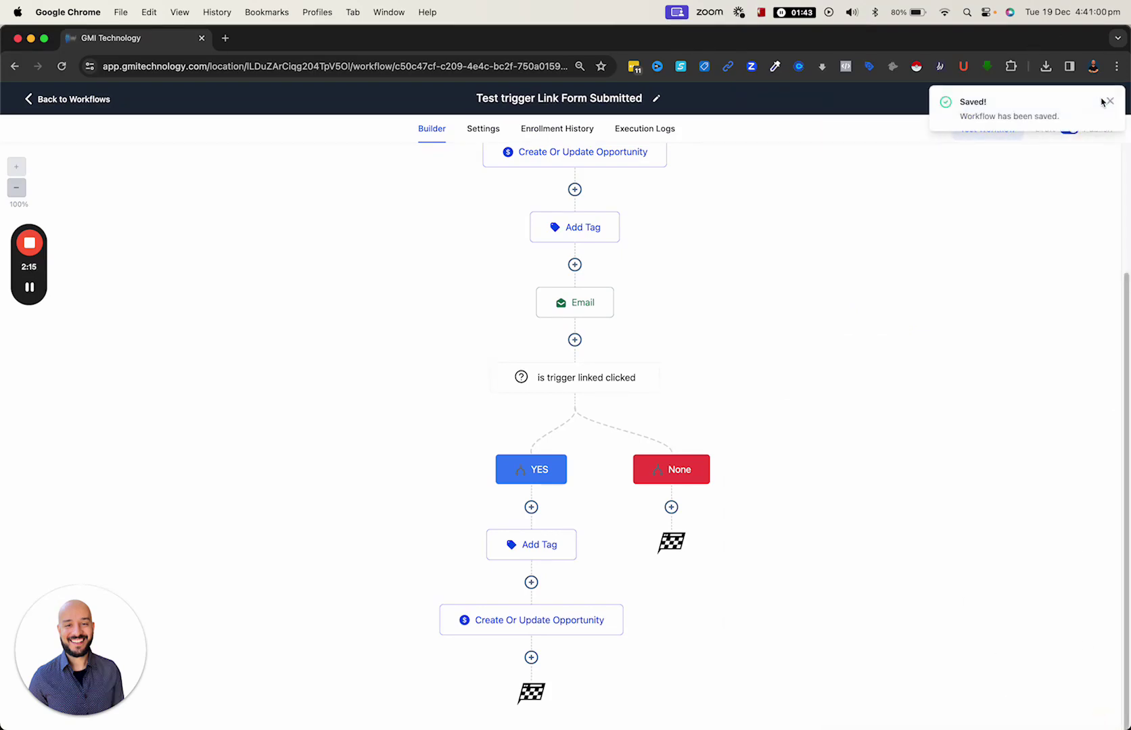
pyautogui.click(1108, 102)
pyautogui.click(79, 107)
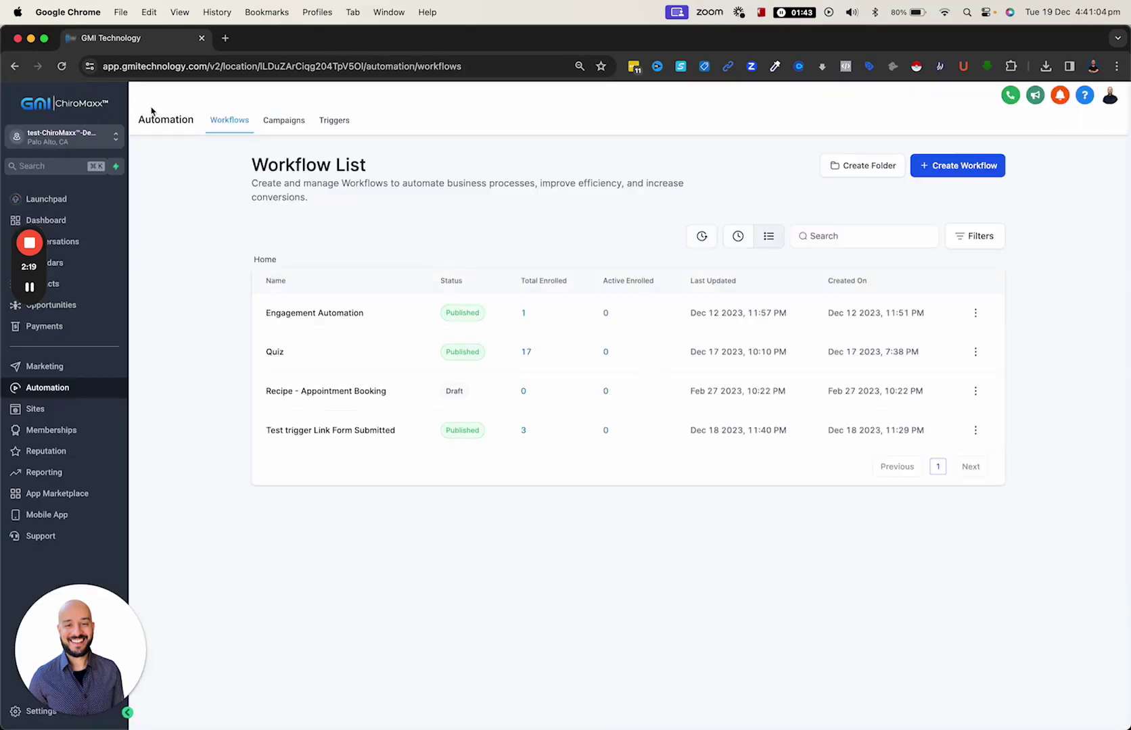
pyautogui.click(50, 369)
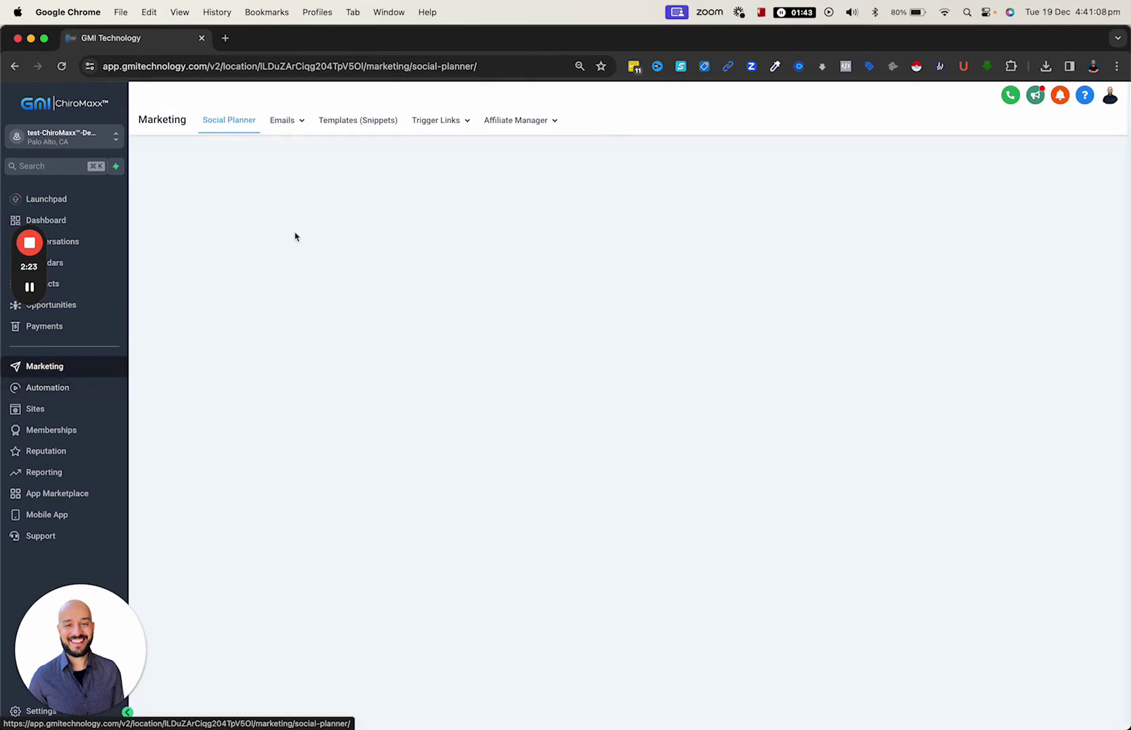
pyautogui.moveTo(433, 121)
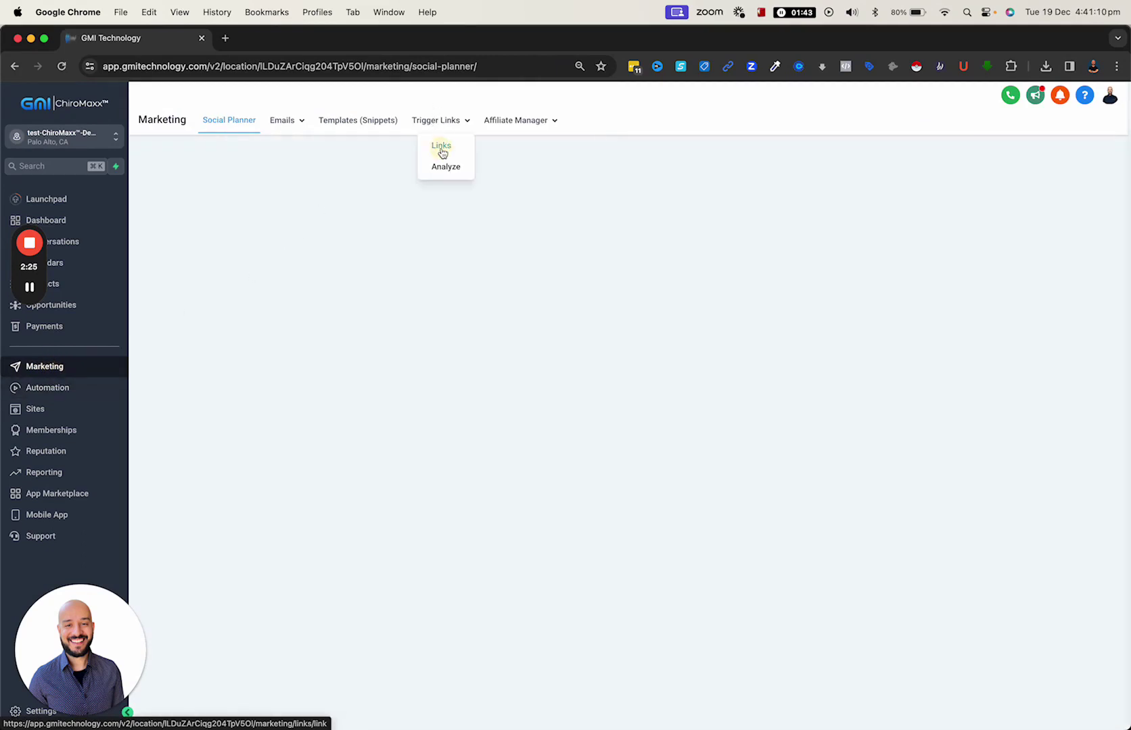
pyautogui.click(441, 147)
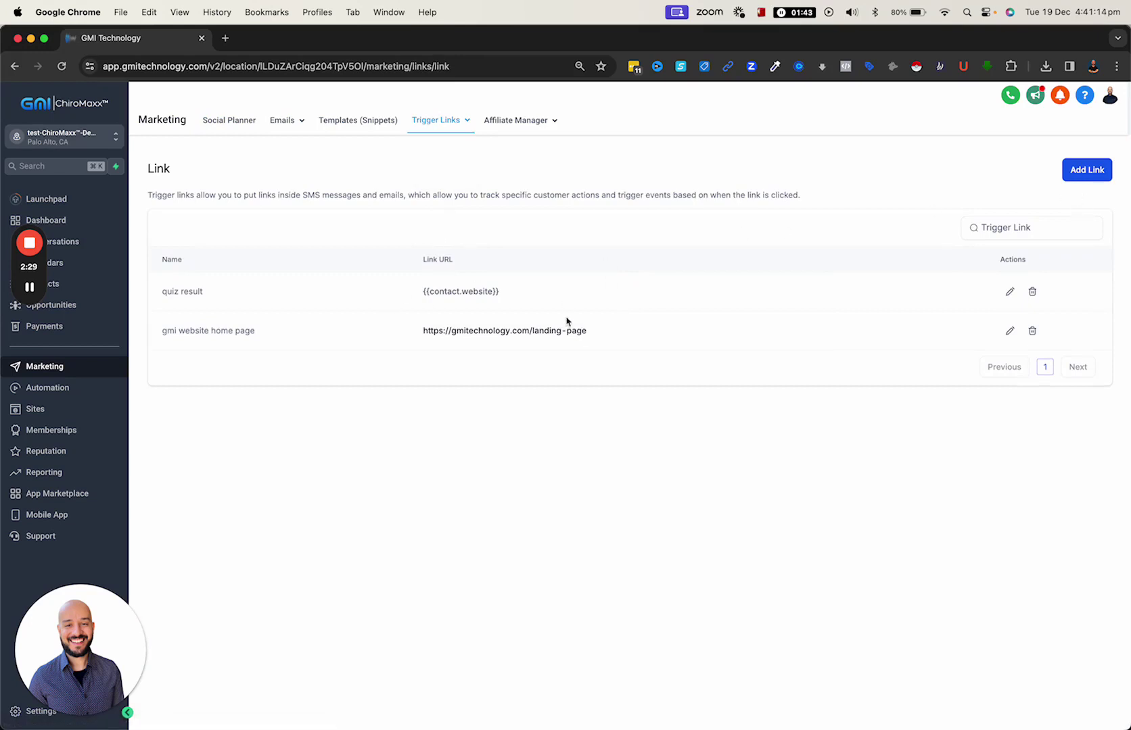
pyautogui.click(473, 330)
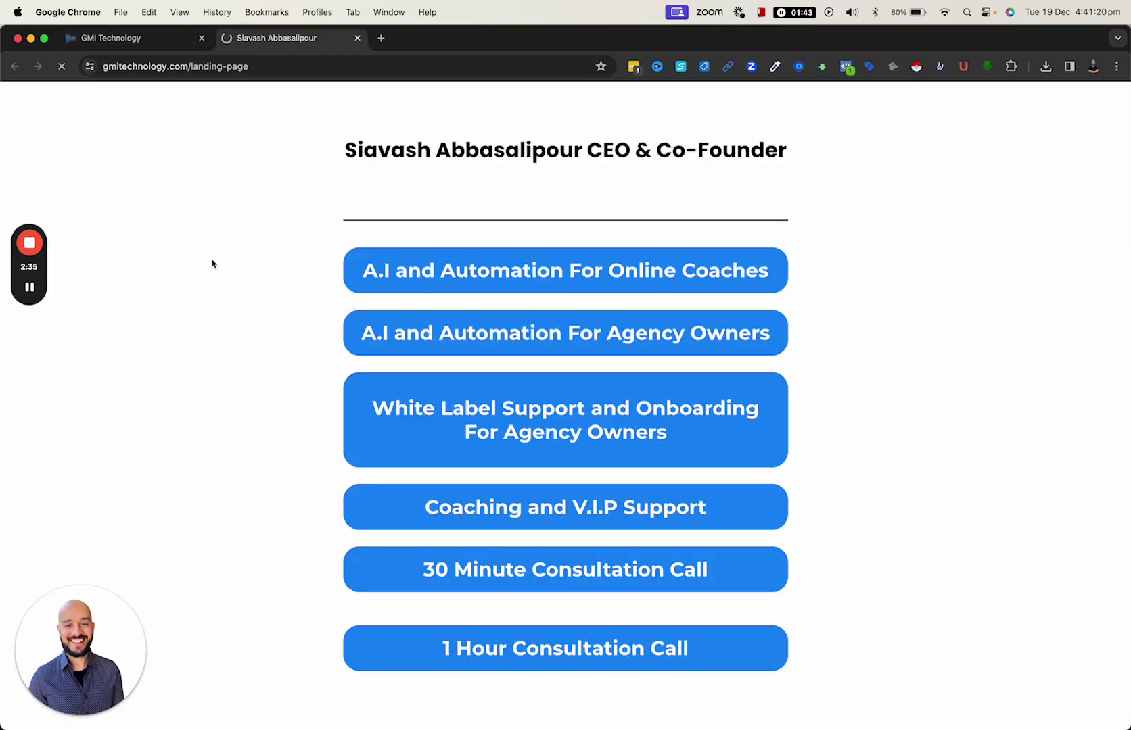
pyautogui.scroll(-3, 638, 470)
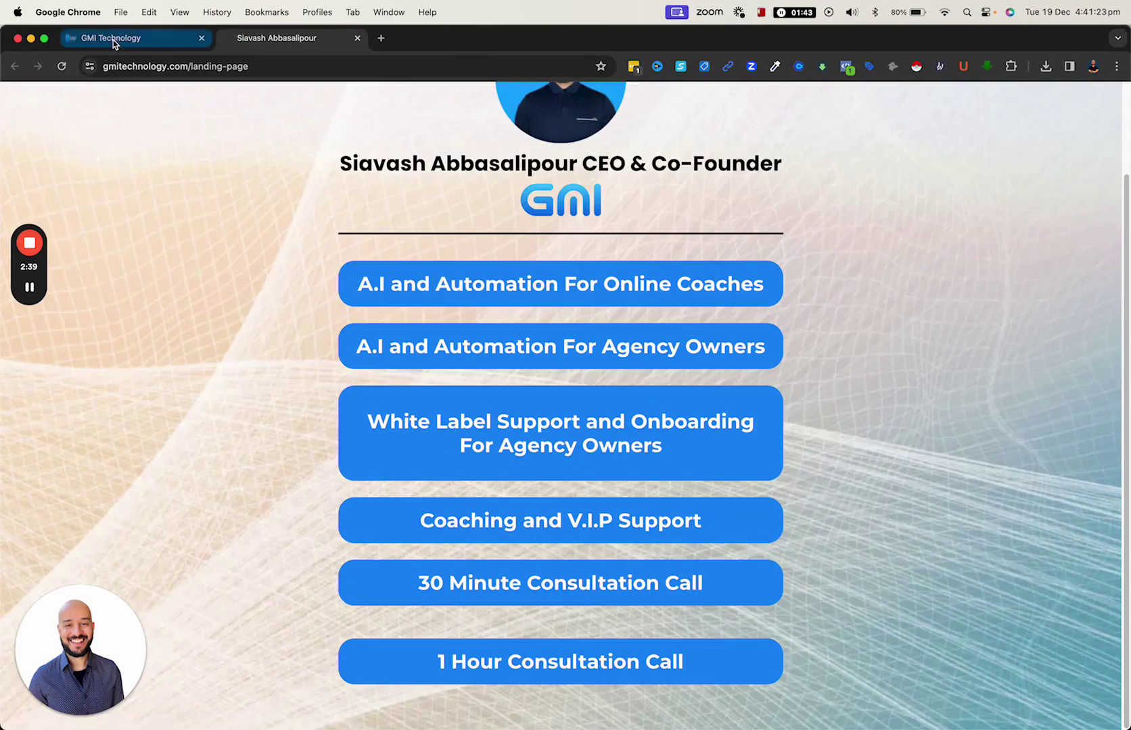
pyautogui.click(113, 40)
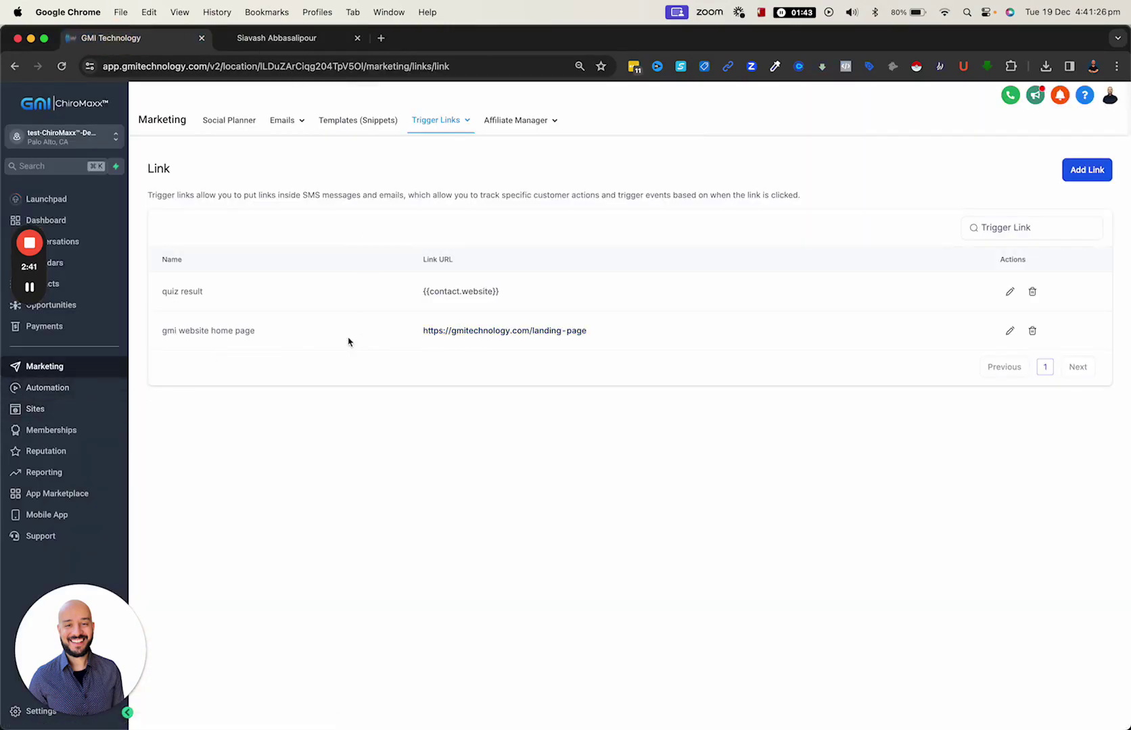
# - Open the email step of the Test trigger Link Form Submitted workflow
pyautogui.click(73, 394)
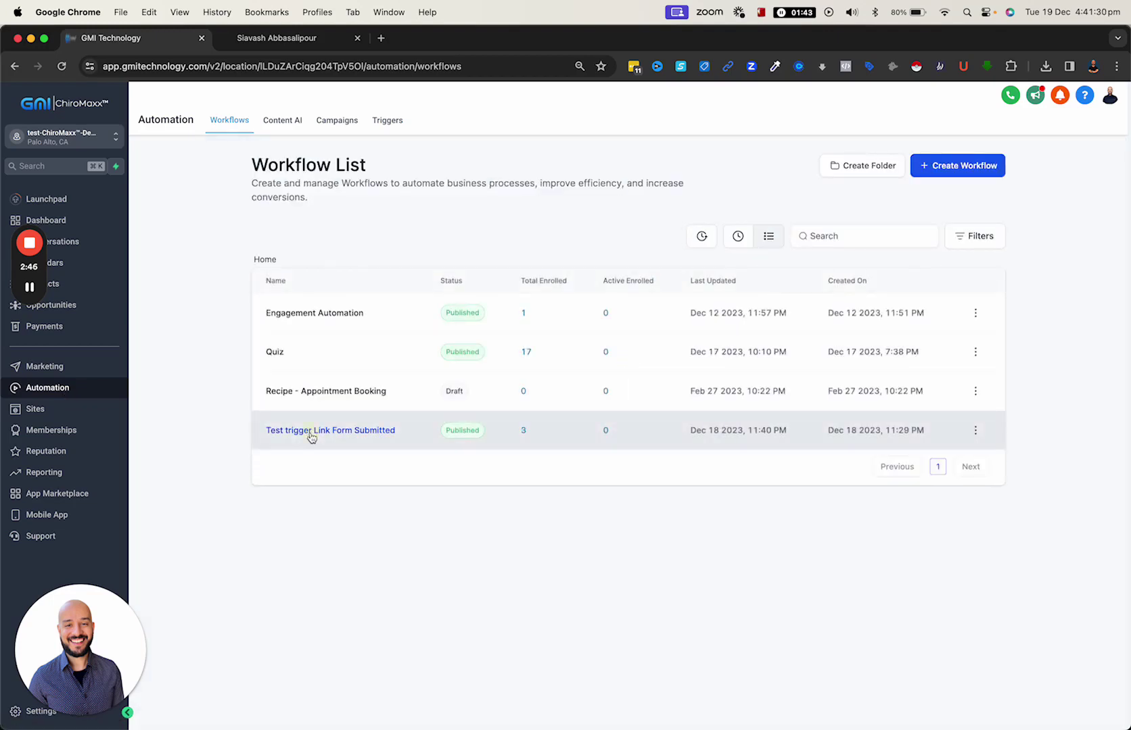
pyautogui.click(312, 433)
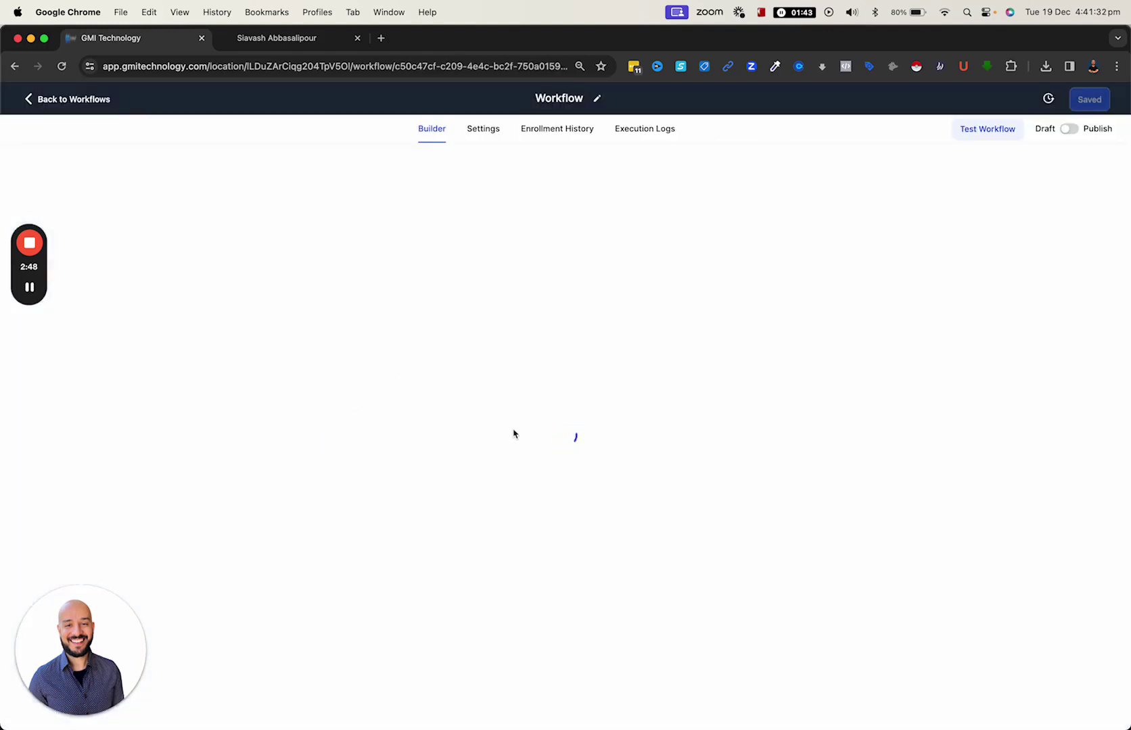
pyautogui.click(574, 465)
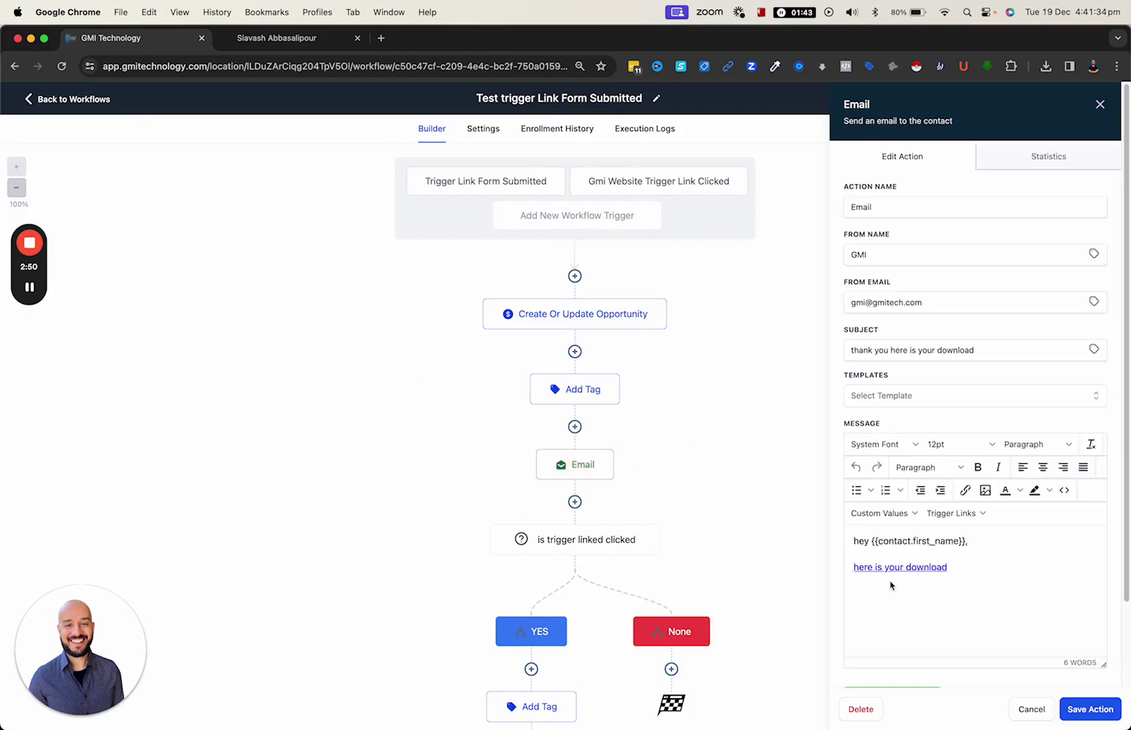
# - Confirm the 'here is your download' link uses the gmi website home page trigger link, leaving it unchanged
pyautogui.moveTo(955, 581); pyautogui.dragTo(856, 568)
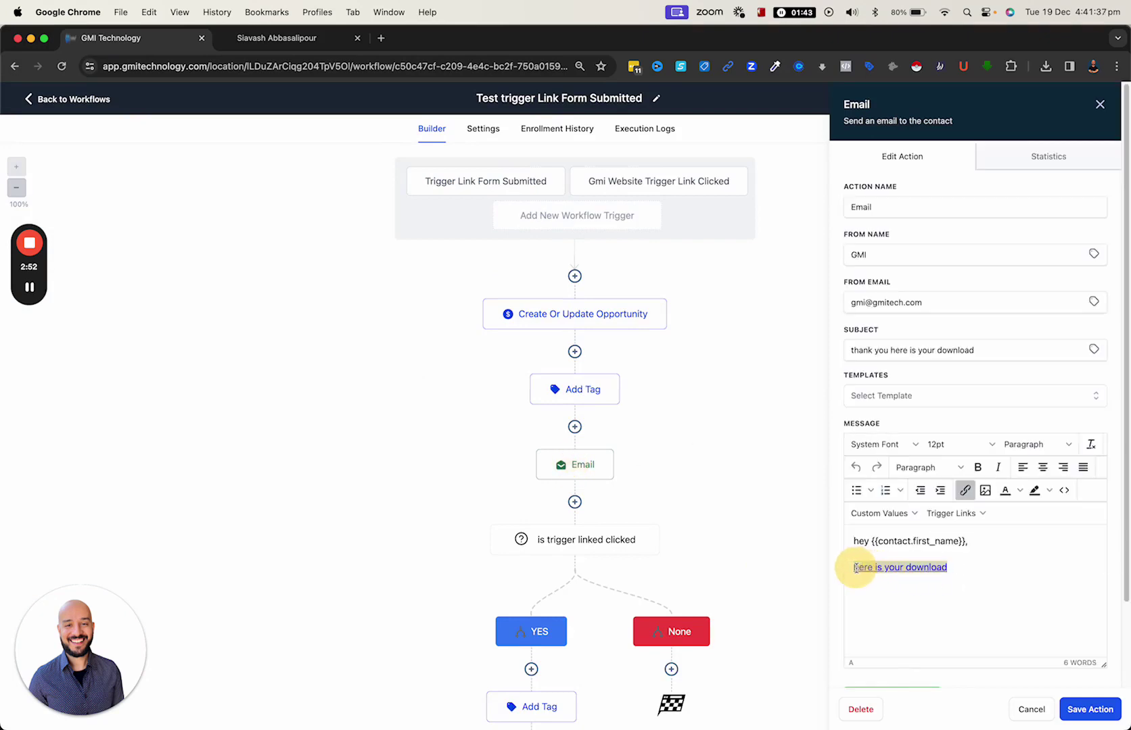
pyautogui.click(965, 491)
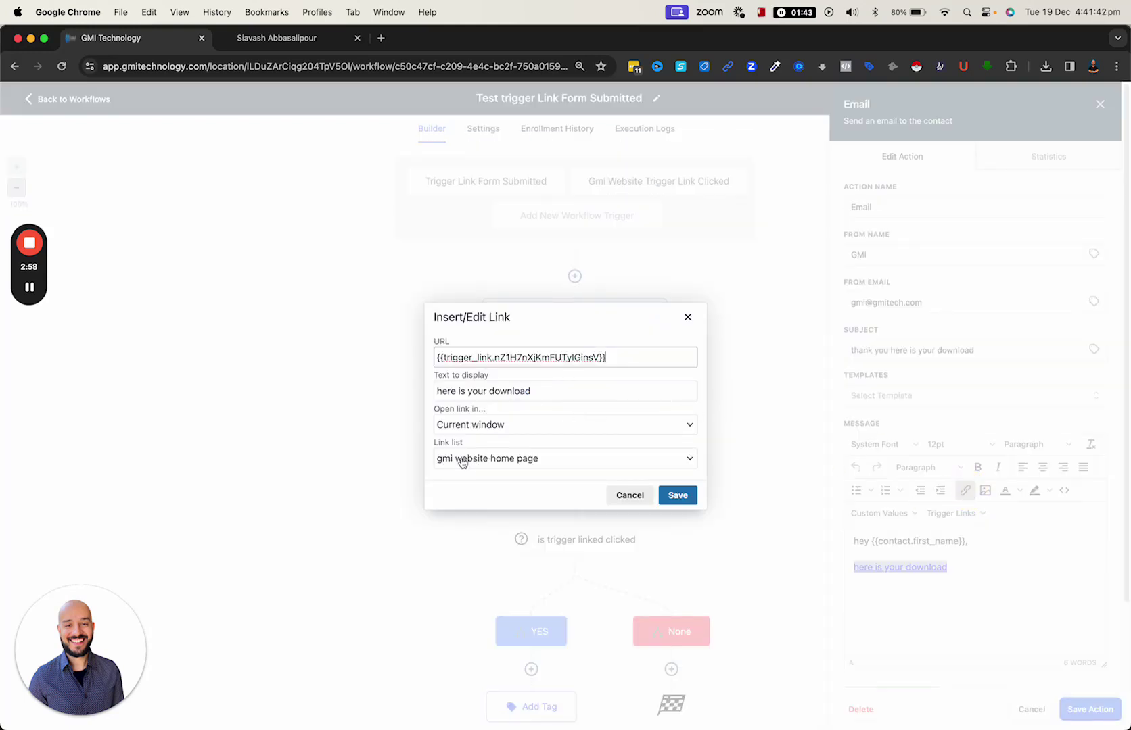
pyautogui.click(556, 460)
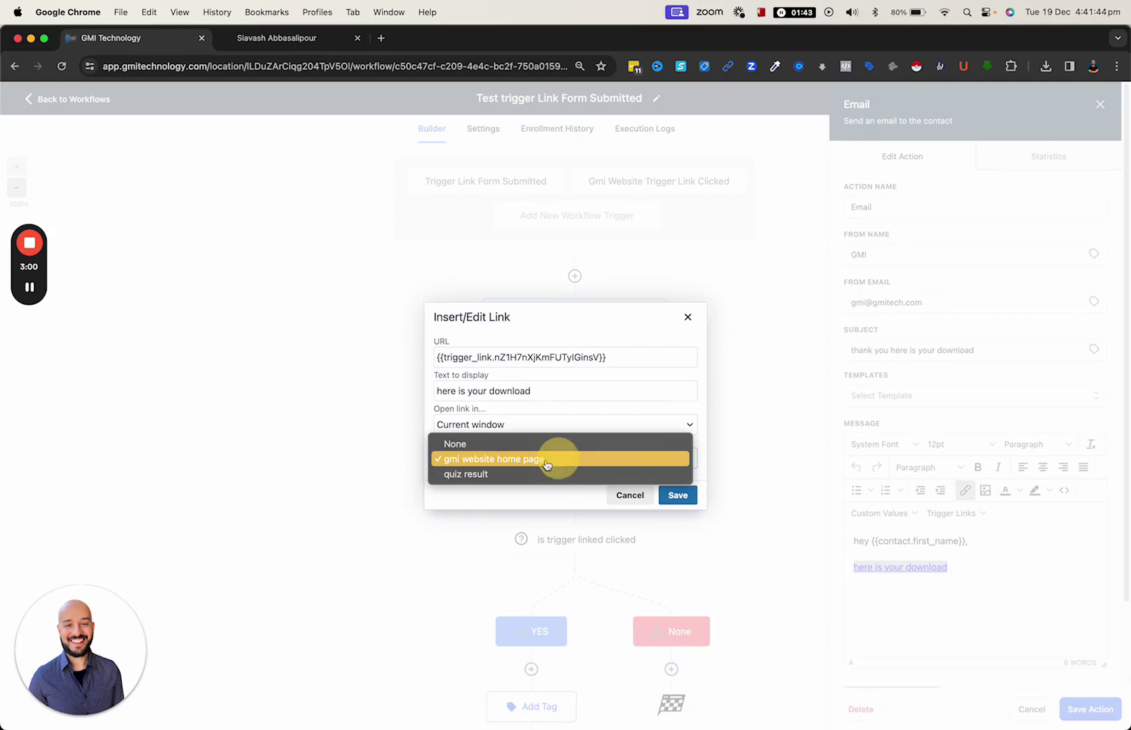
pyautogui.click(519, 464)
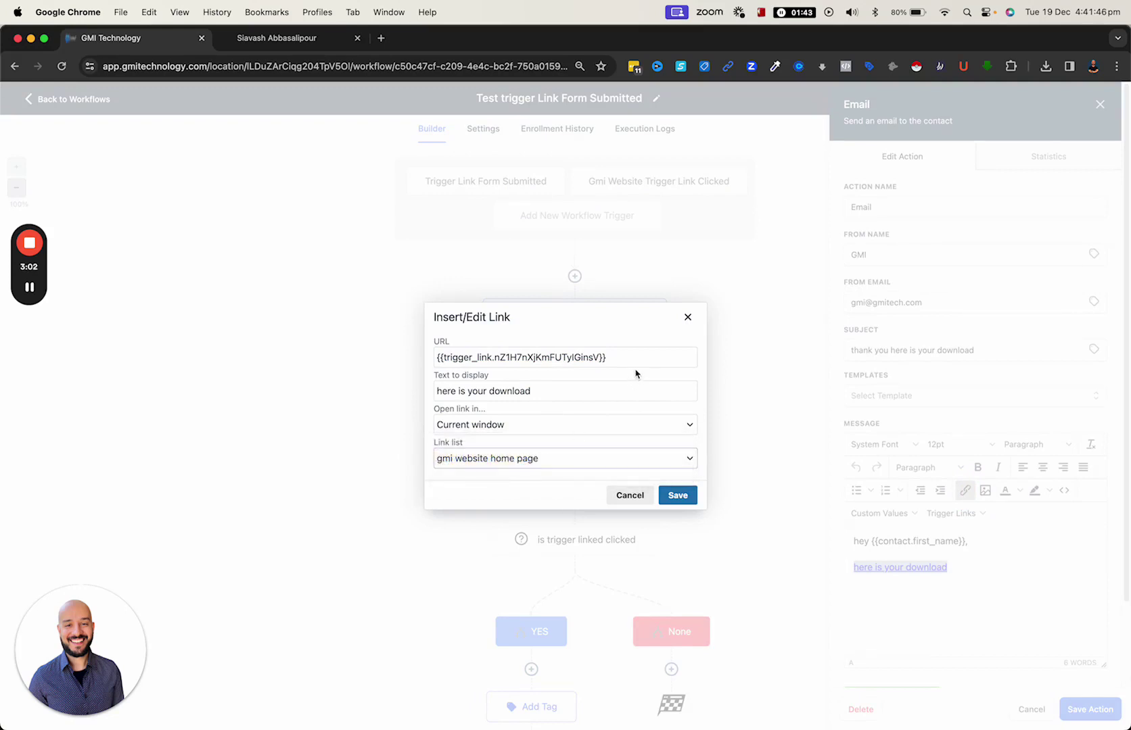
pyautogui.moveTo(636, 357); pyautogui.dragTo(428, 357)
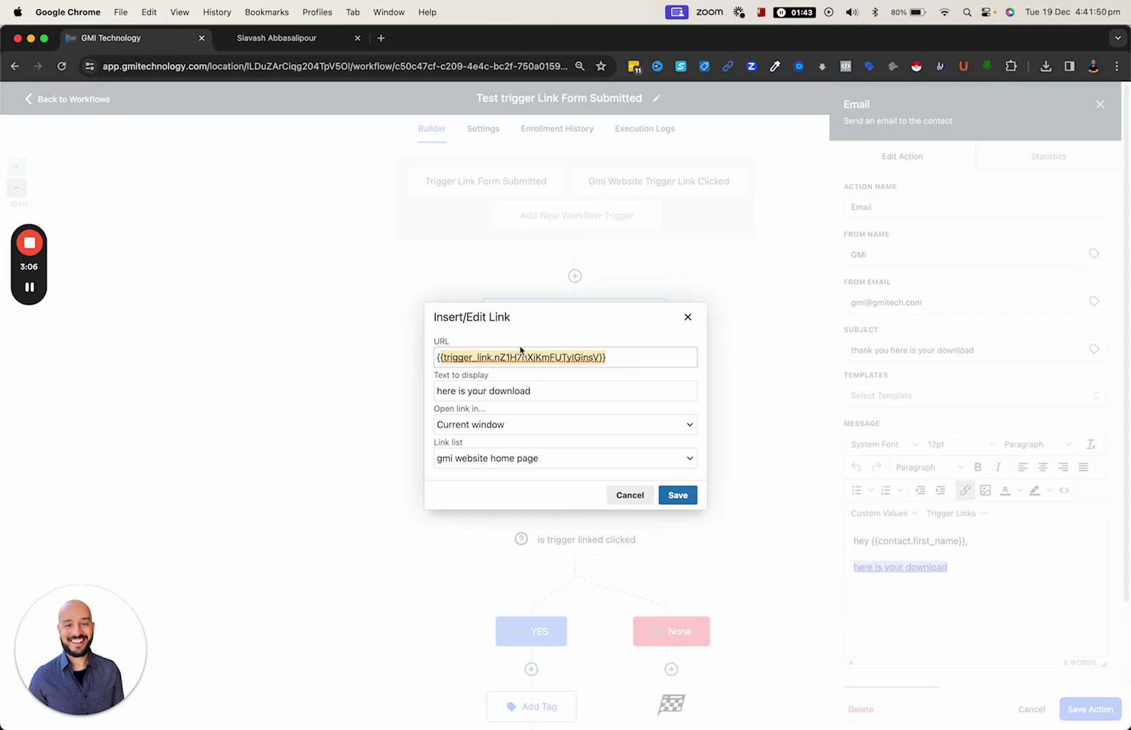
pyautogui.click(631, 494)
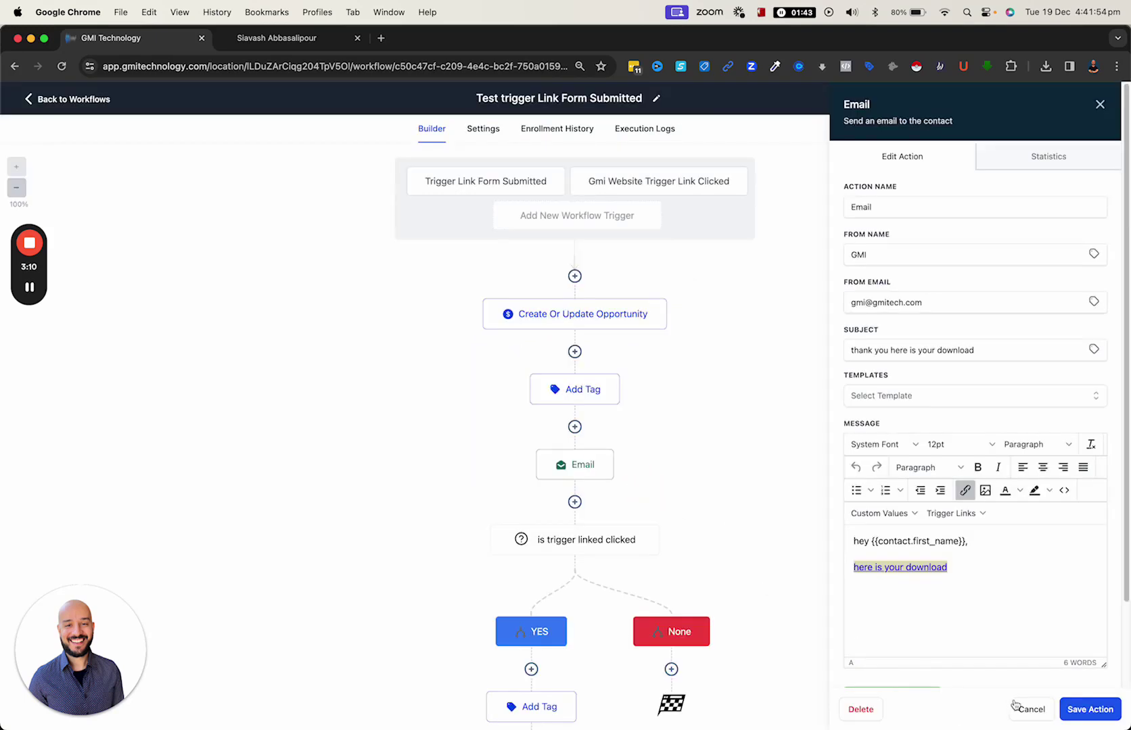
pyautogui.click(1019, 707)
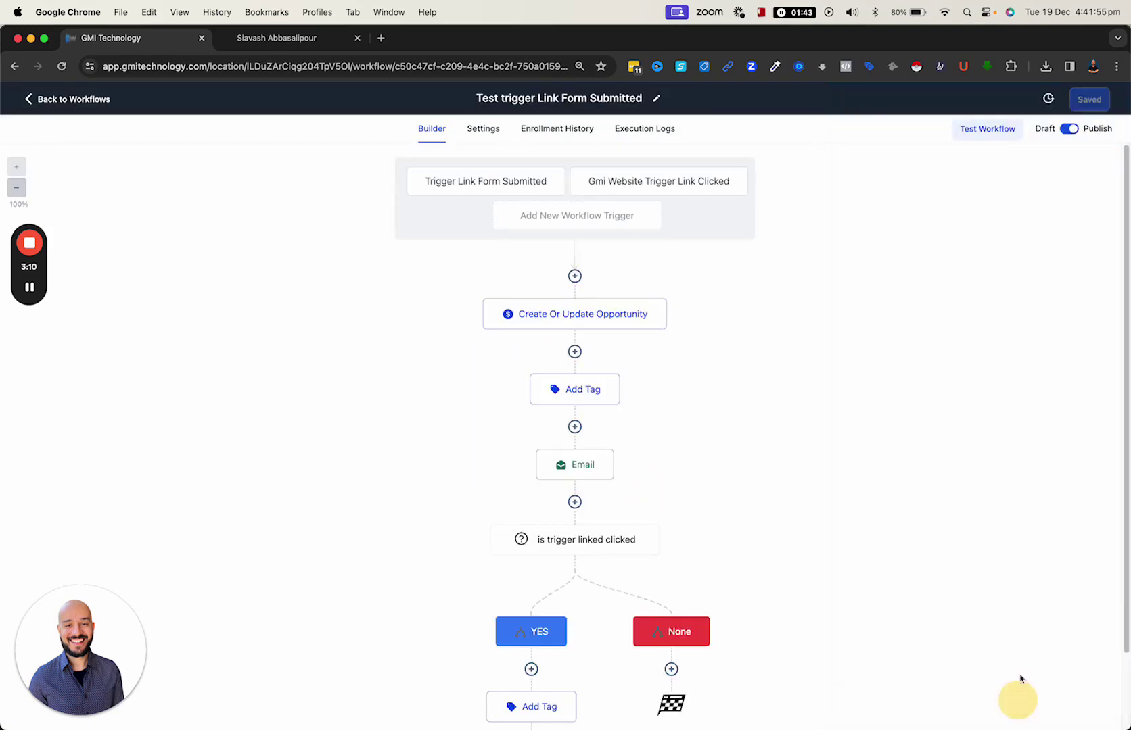
# - Leave the workflow builder and switch to Gmail showing the 'thank you here is your download' email
pyautogui.click(75, 95)
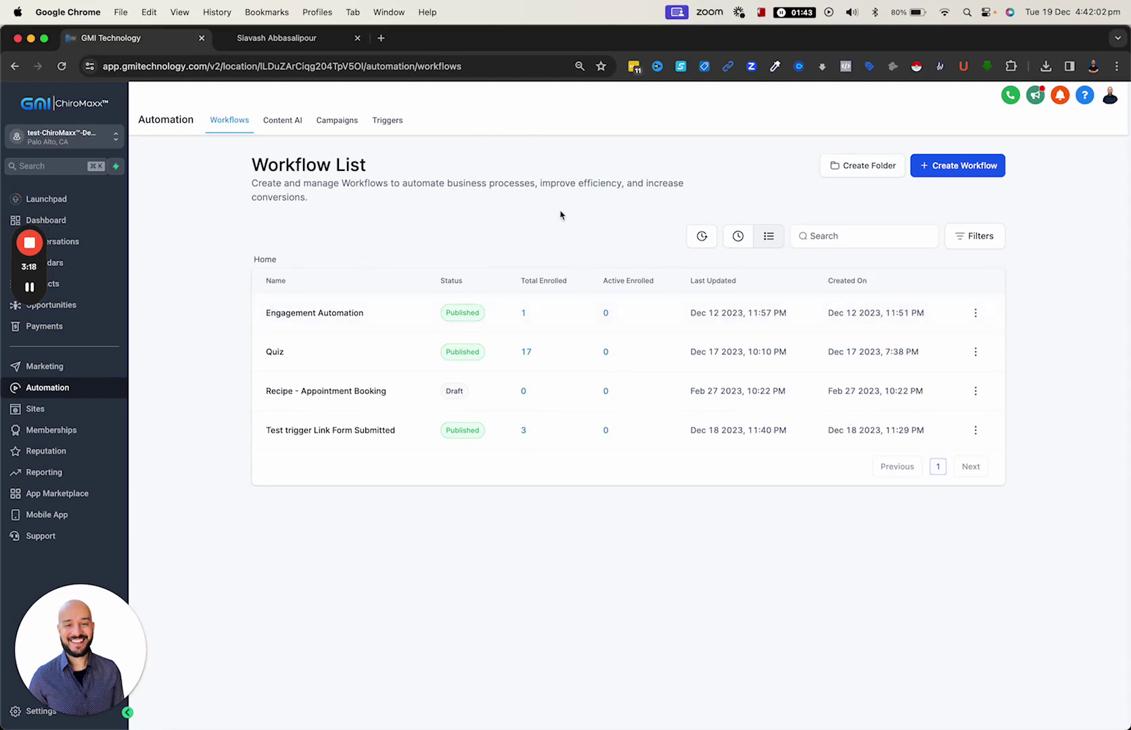
pyautogui.press('super+Tab')
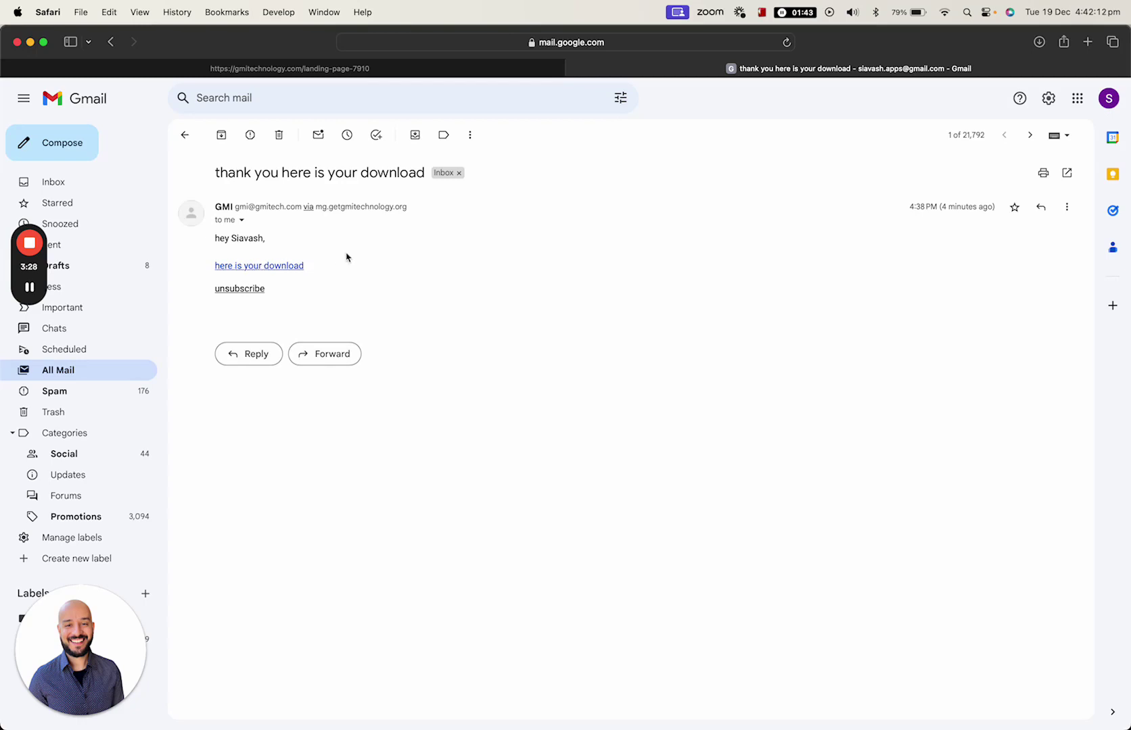
# - Back in the CRM, bring up the Opportunities pipeline board
pyautogui.press('super+Tab')
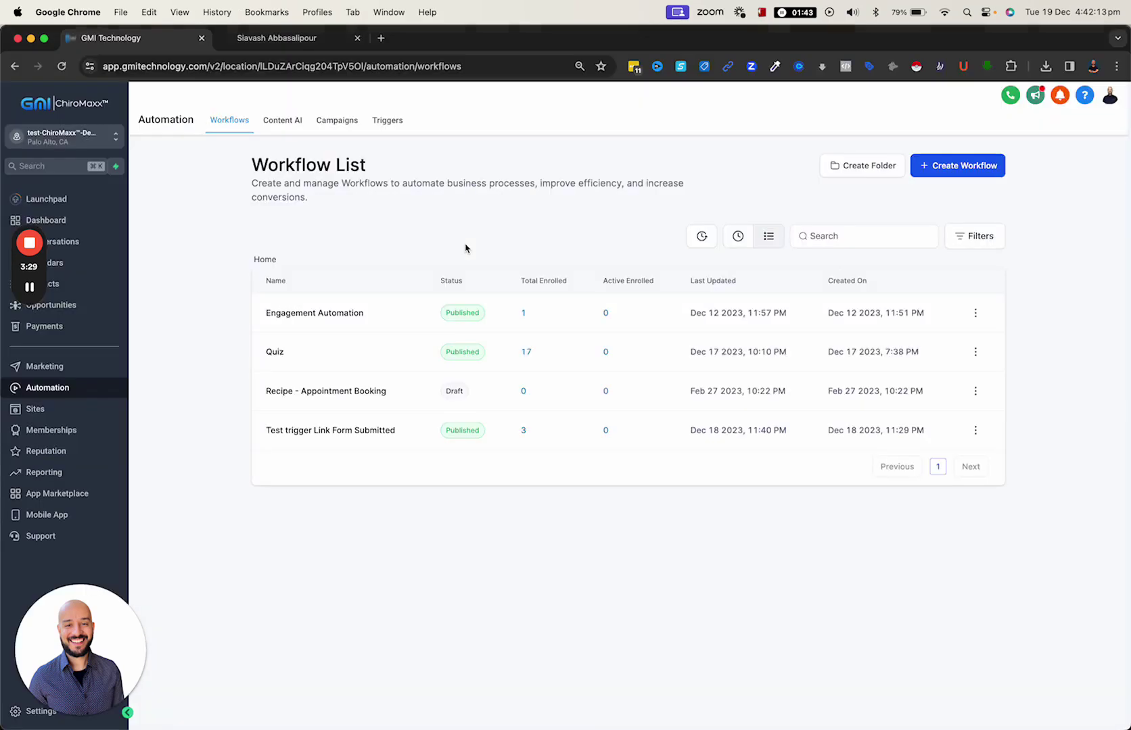
pyautogui.click(69, 312)
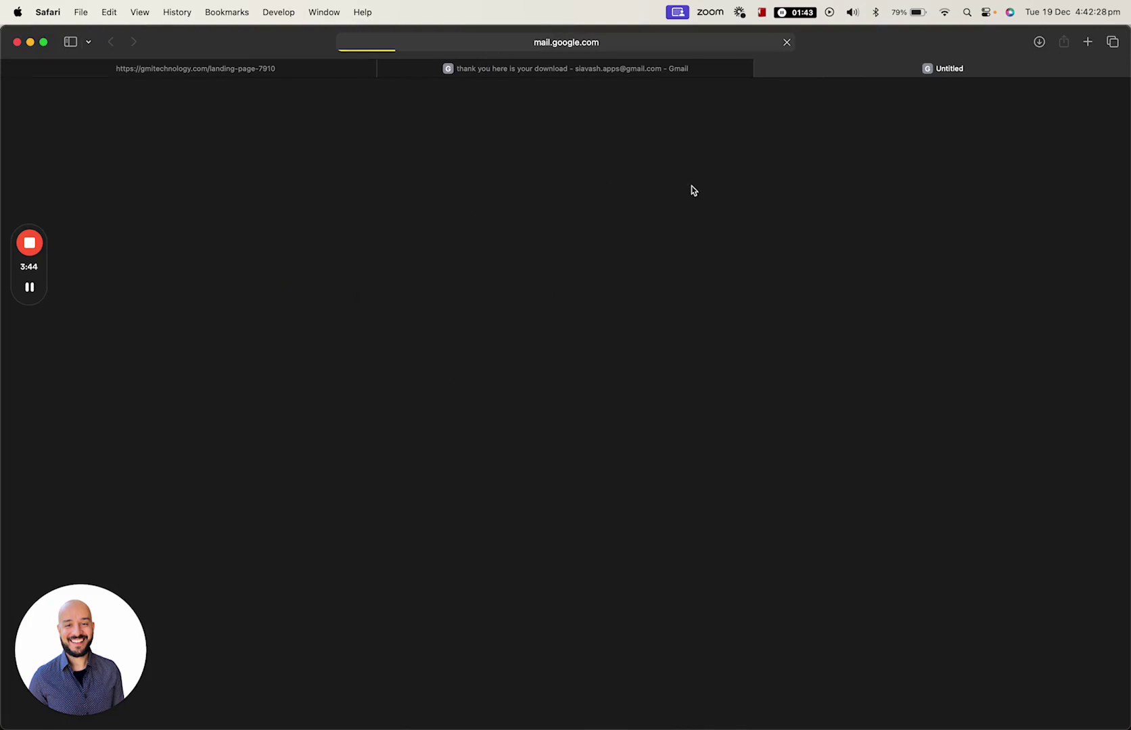
# - Reload the Opportunities board to see the lead moved from incoming lead to website visited
pyautogui.scroll(-3, 568, 424)
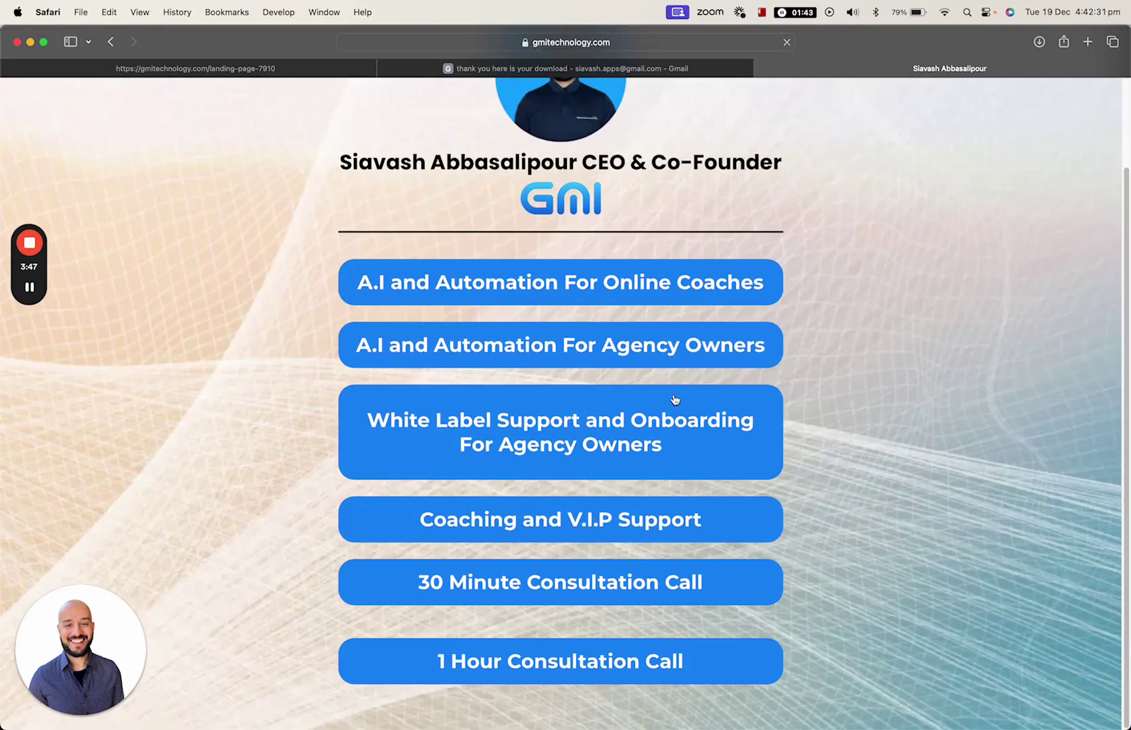
pyautogui.press('super+Tab')
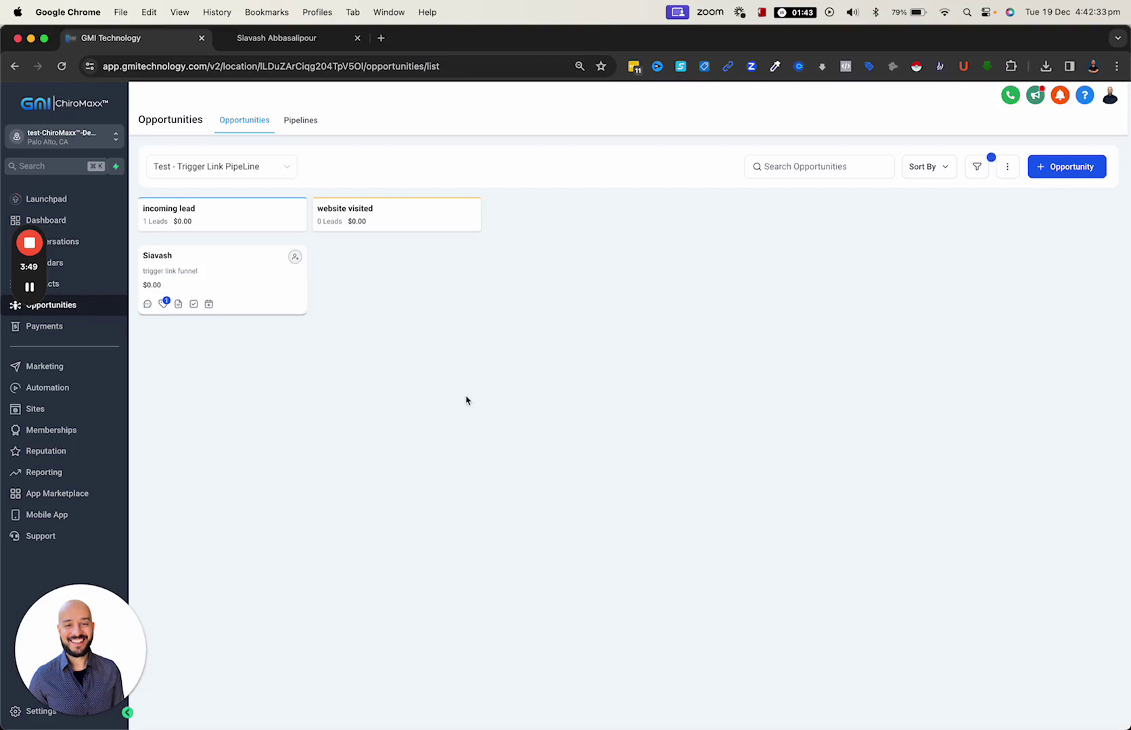
pyautogui.click(497, 63)
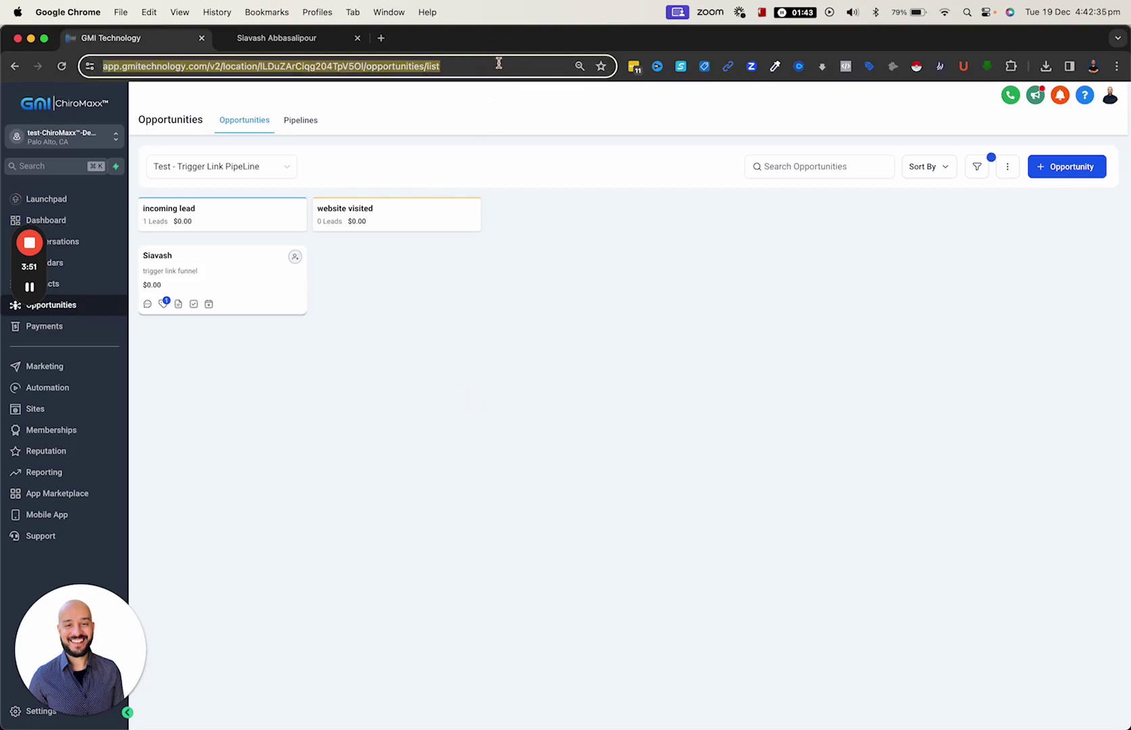
pyautogui.press('Return')
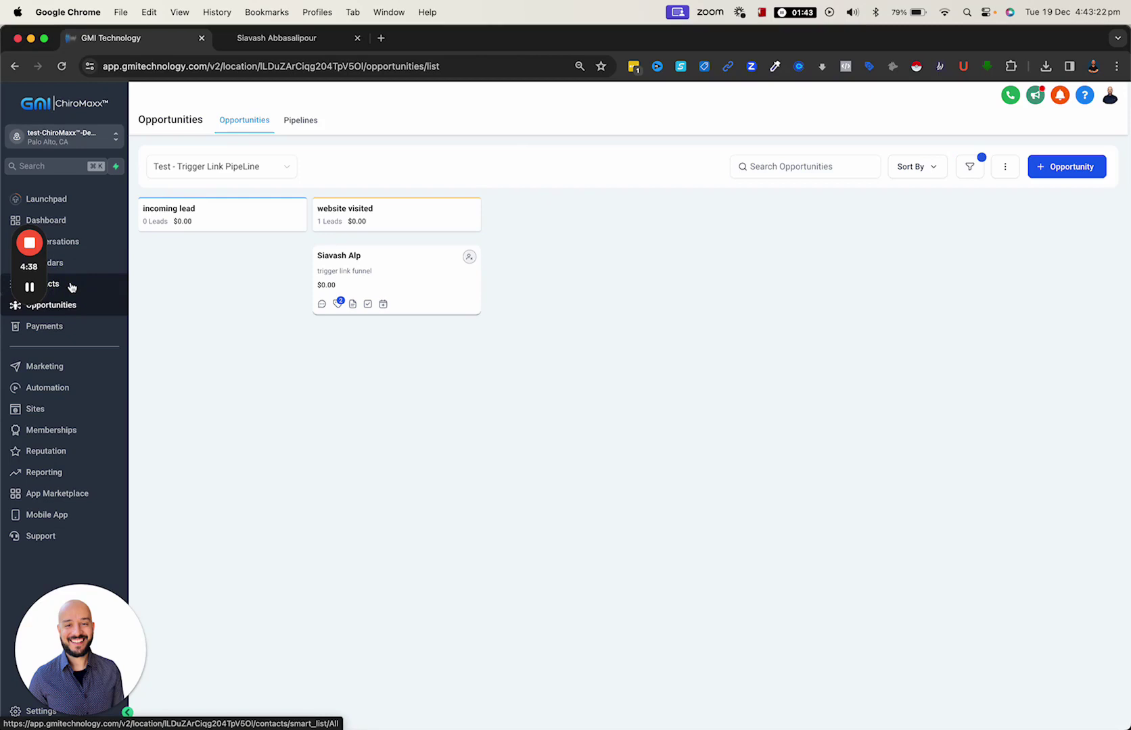
# - Filter the contacts list by the tag 'trigger linked clicked'
pyautogui.click(71, 287)
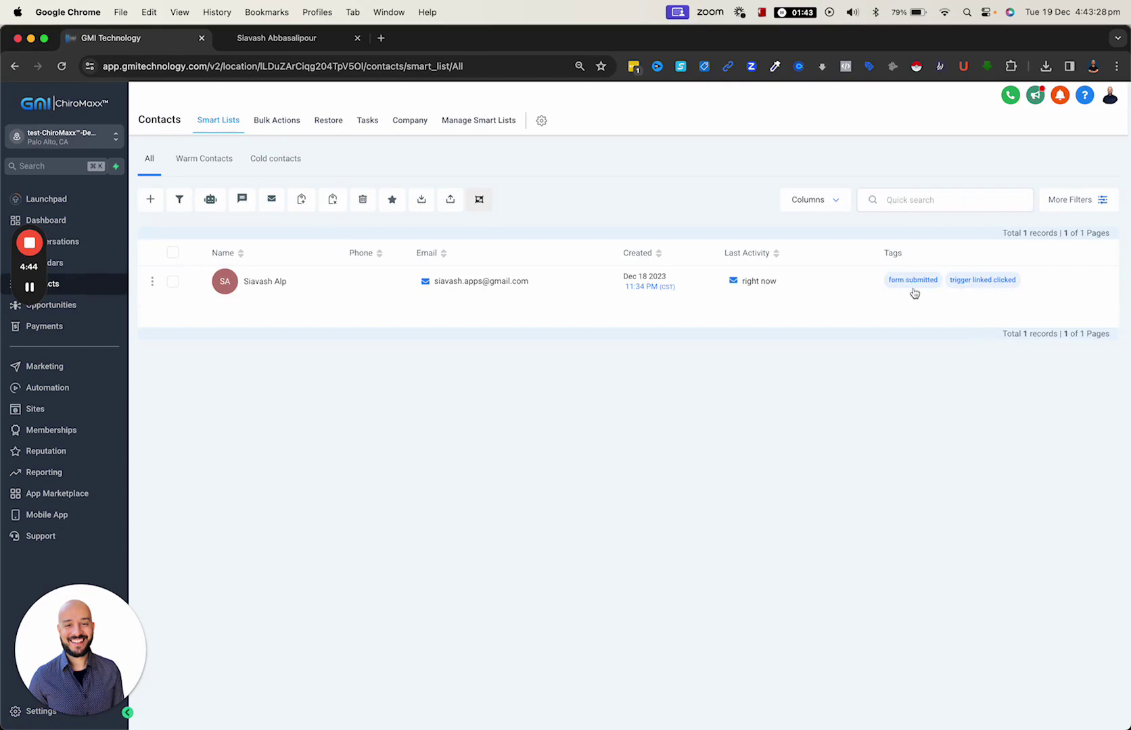
pyautogui.click(1078, 203)
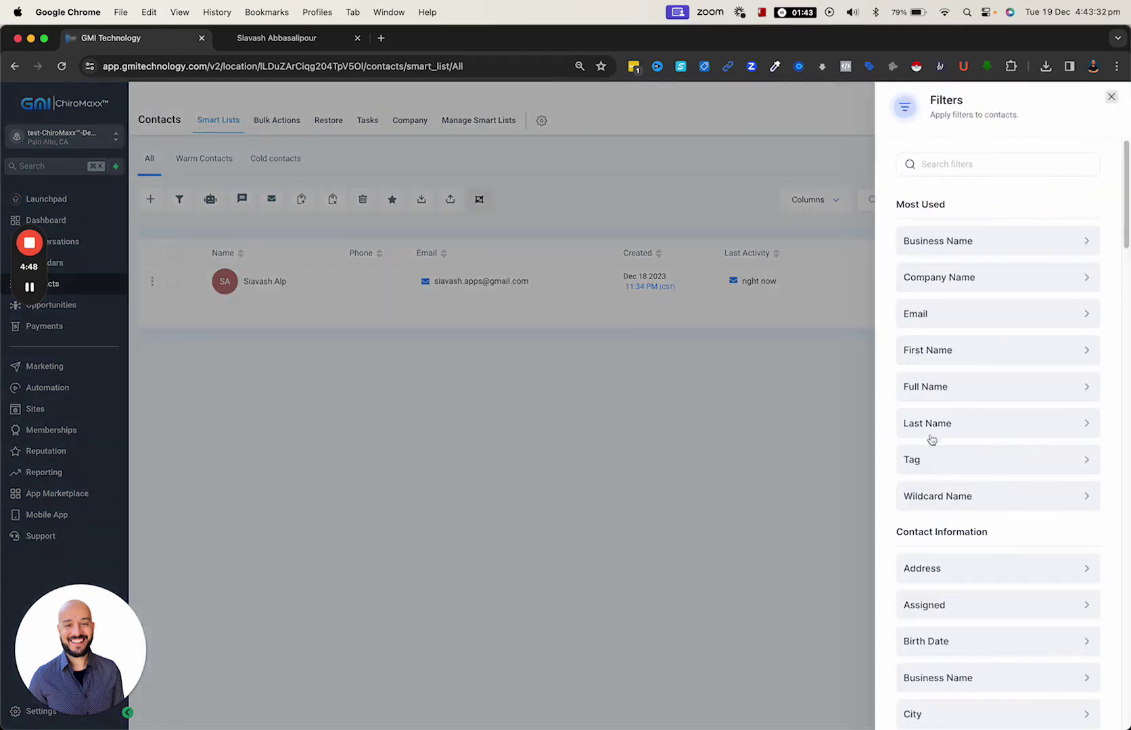
pyautogui.click(915, 465)
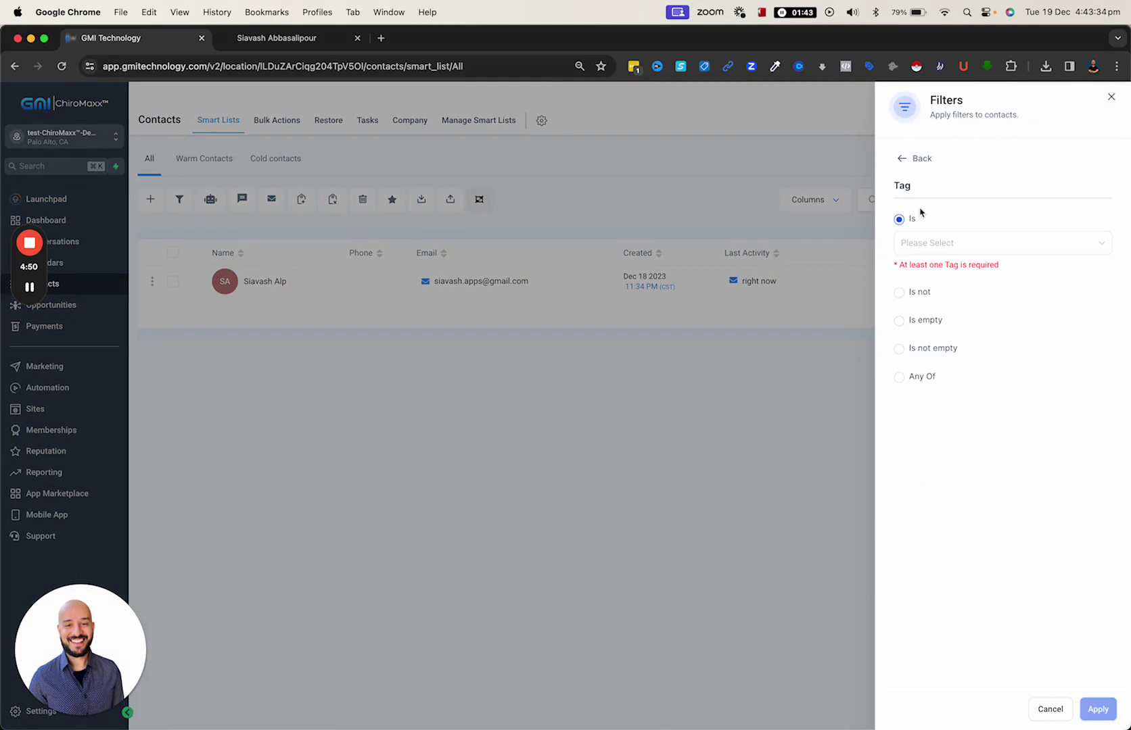
pyautogui.click(934, 244)
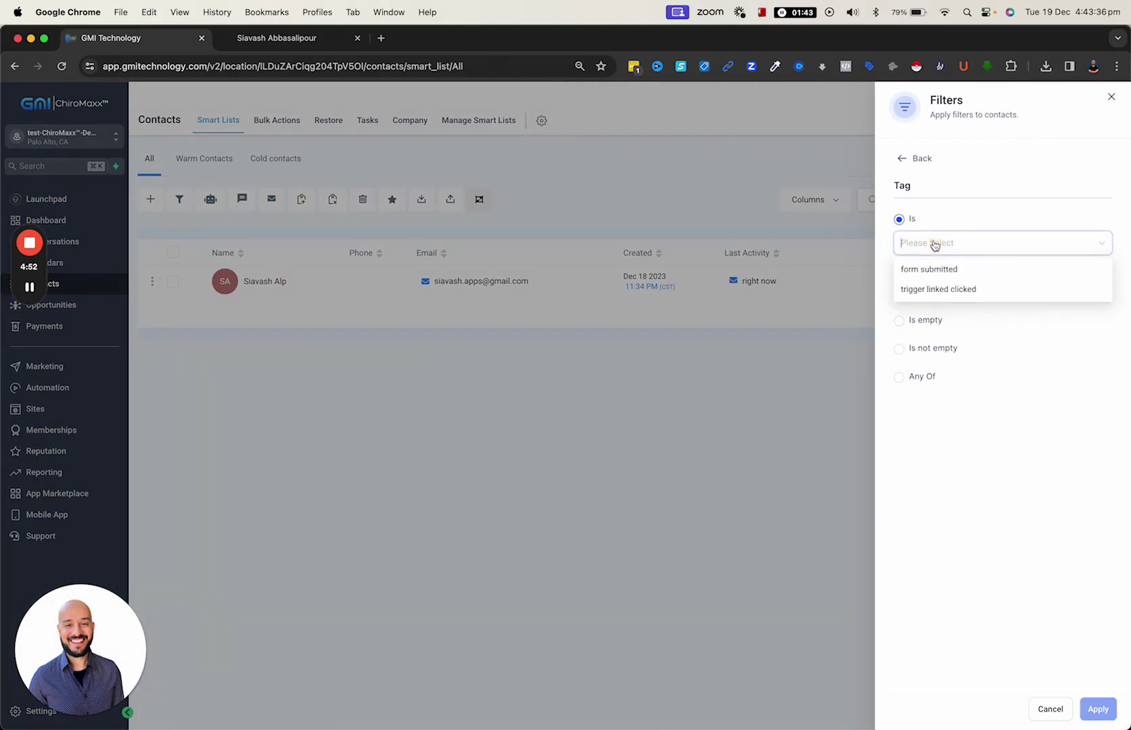
pyautogui.click(935, 289)
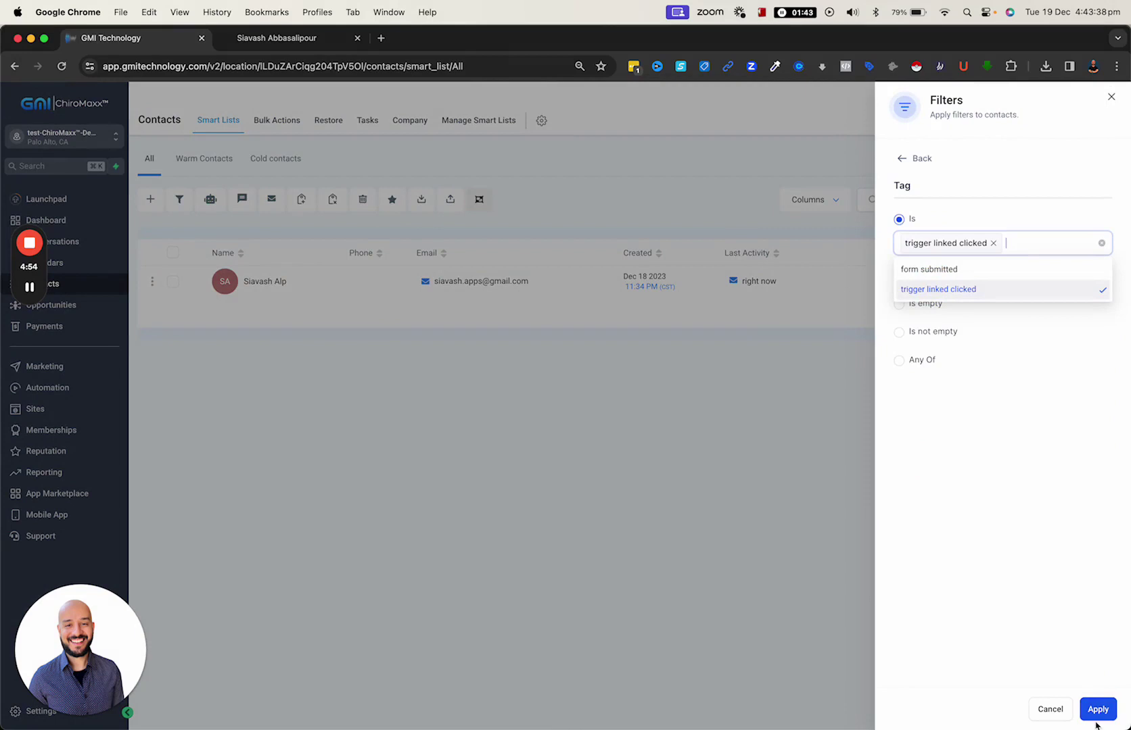
pyautogui.click(1097, 716)
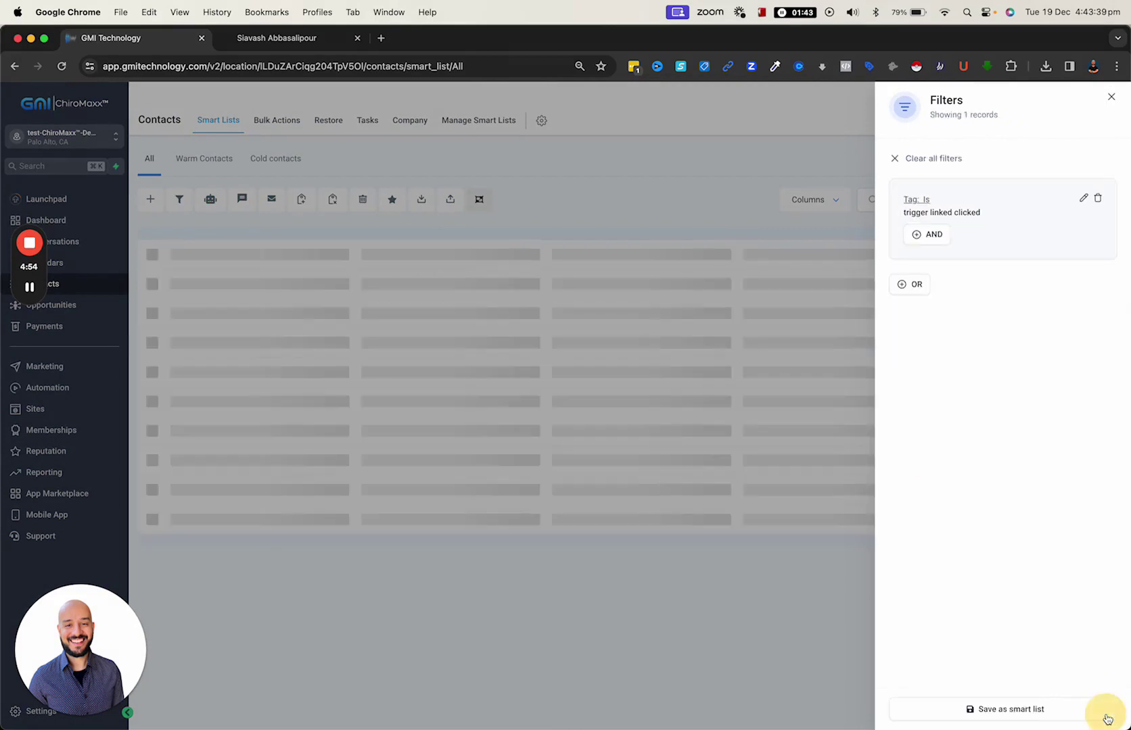
# - Save the tag-filtered contacts as a smart list named 'website visited'
pyautogui.click(1039, 715)
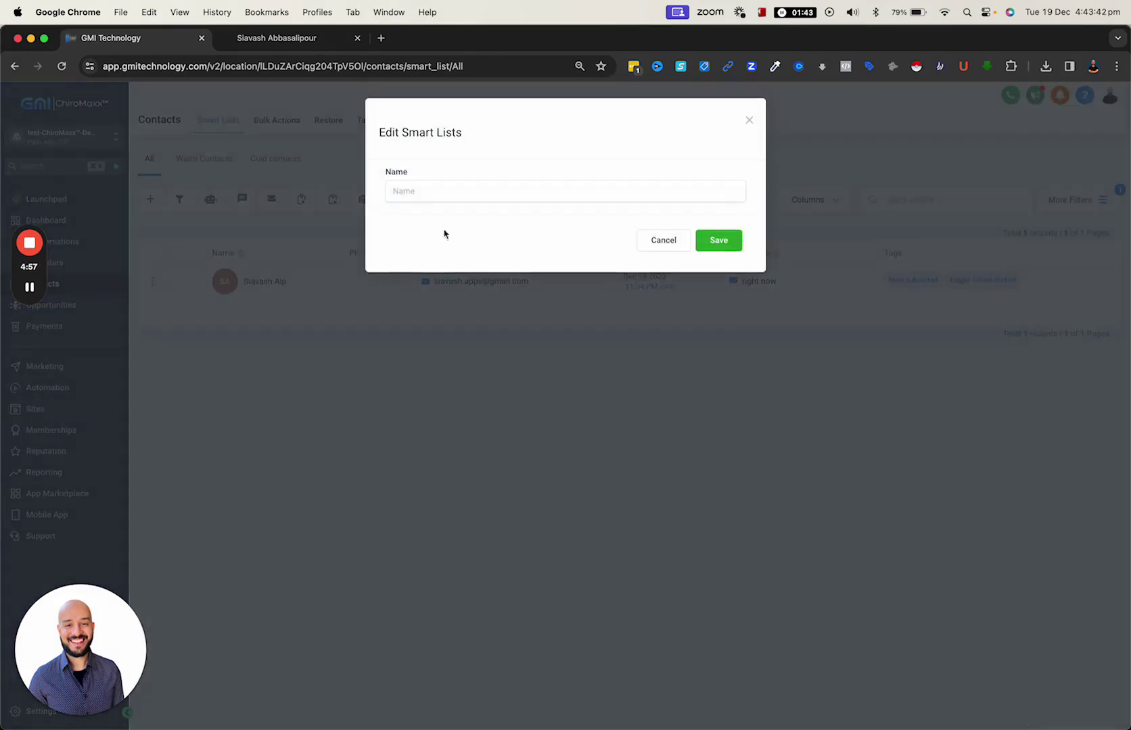
pyautogui.click(399, 189)
pyautogui.write('website')
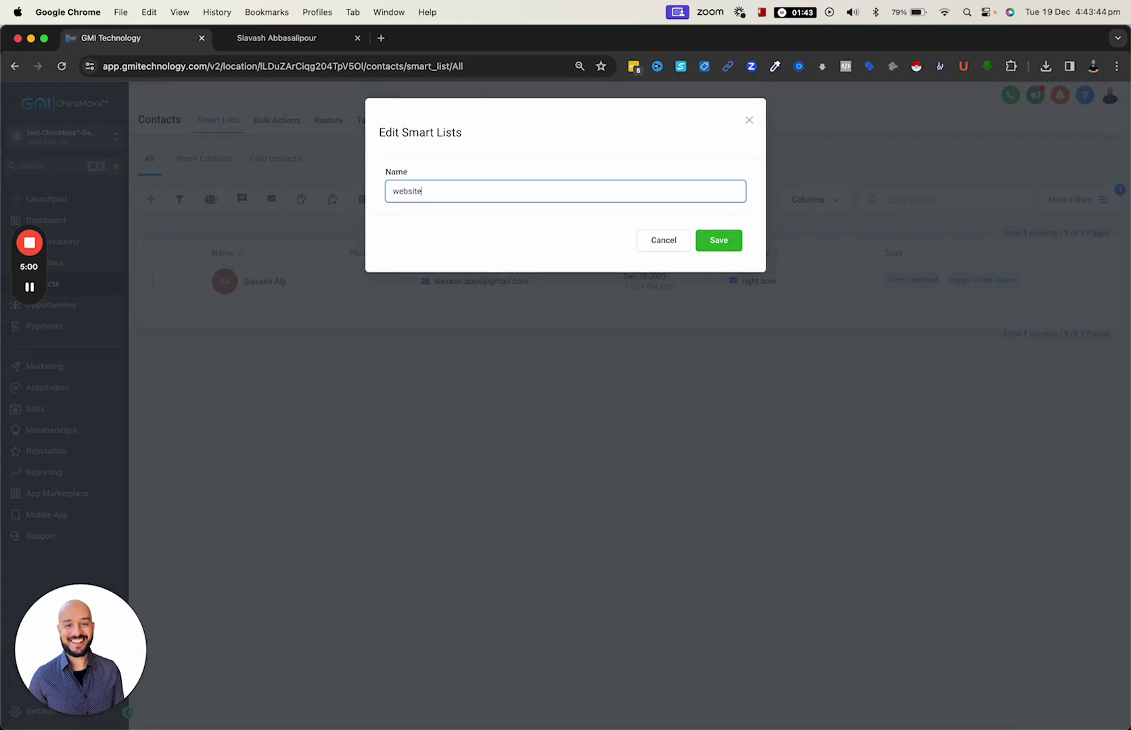
pyautogui.write(' visited')
pyautogui.click(725, 241)
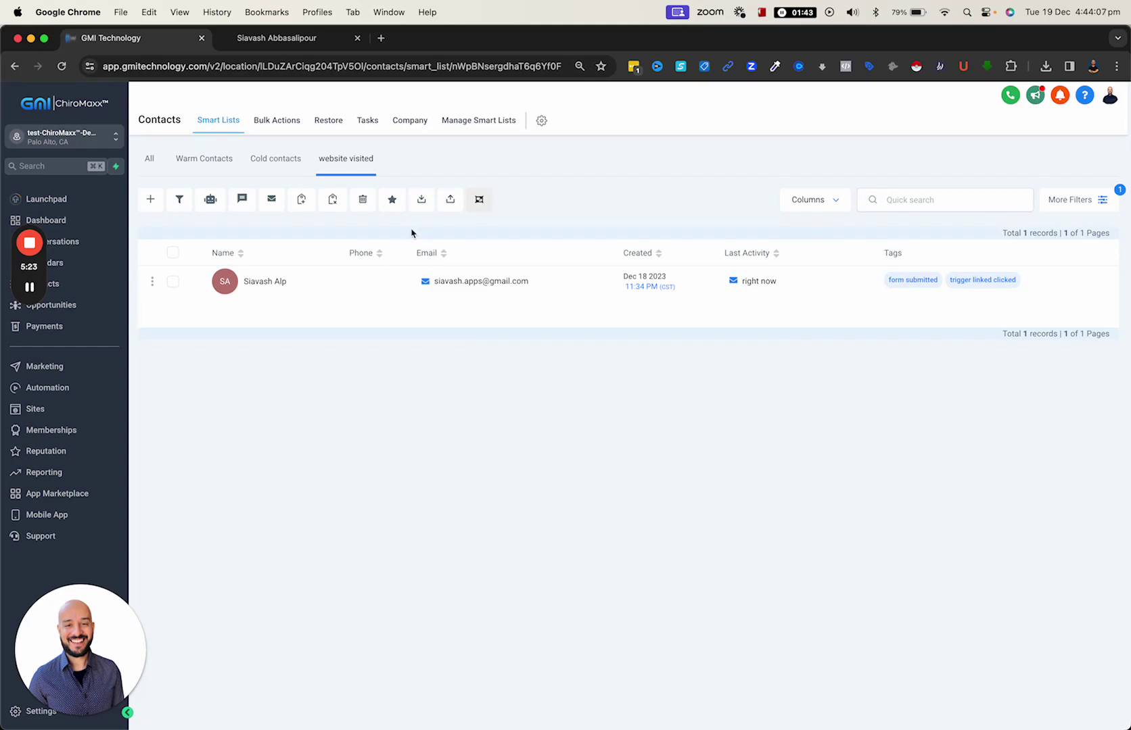
# - Go to Marketing's Trigger Links page listing quiz result and gmi website home page
pyautogui.moveTo(477, 279)
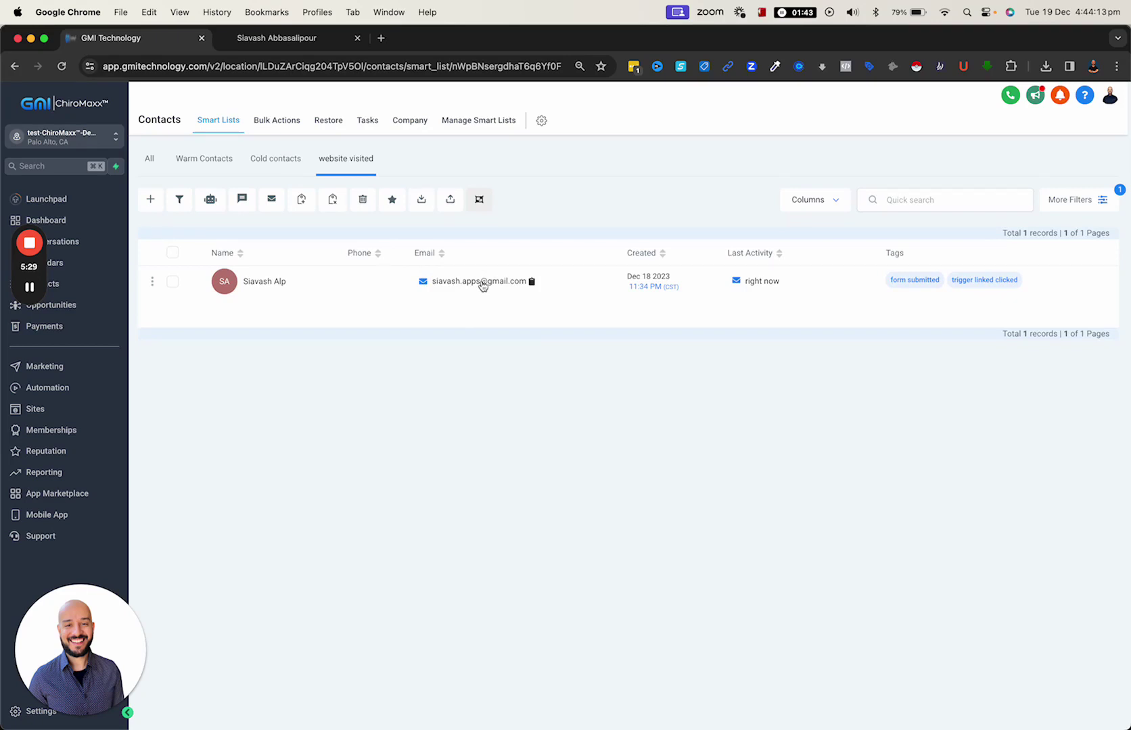
pyautogui.click(52, 375)
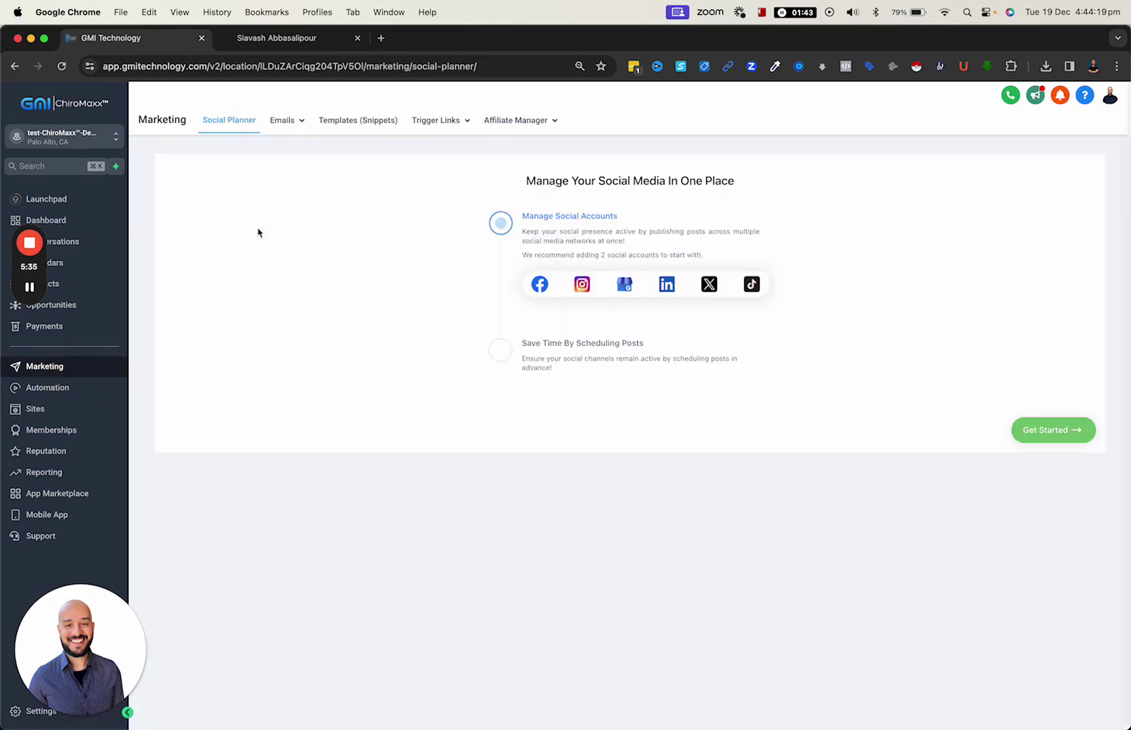
pyautogui.click(440, 144)
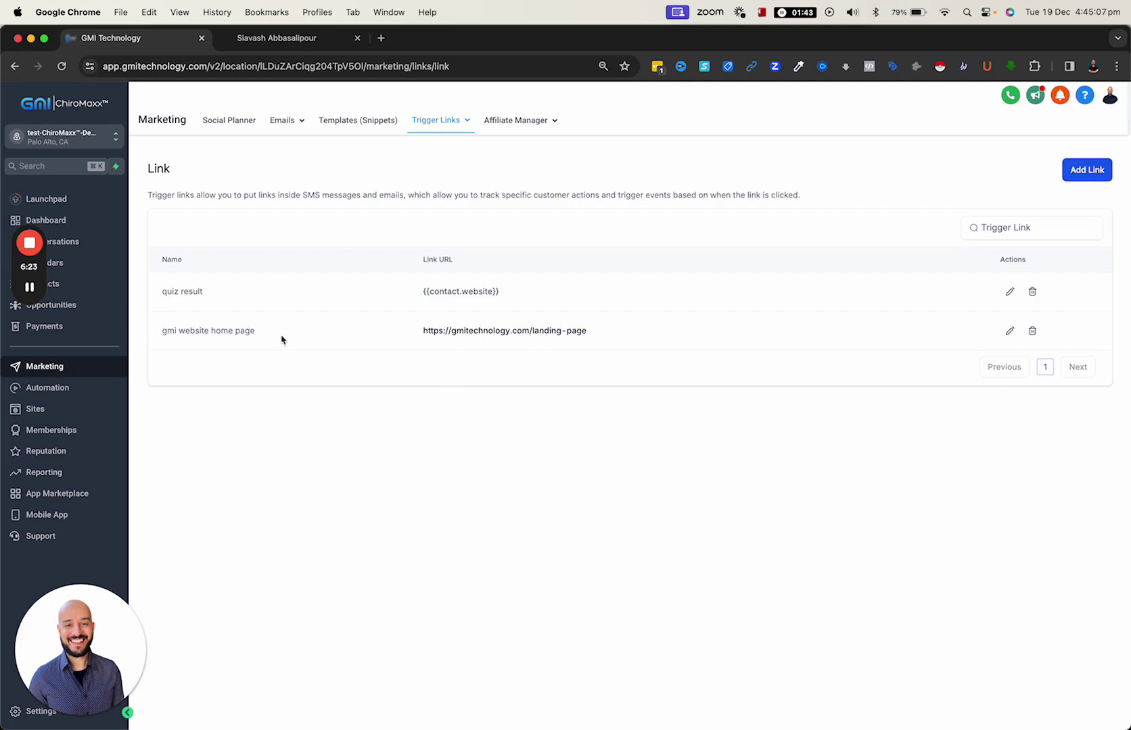
# - Delete the hyphen from the gmi website home page link URL, then cancel without saving
pyautogui.click(1011, 331)
pyautogui.click(649, 490)
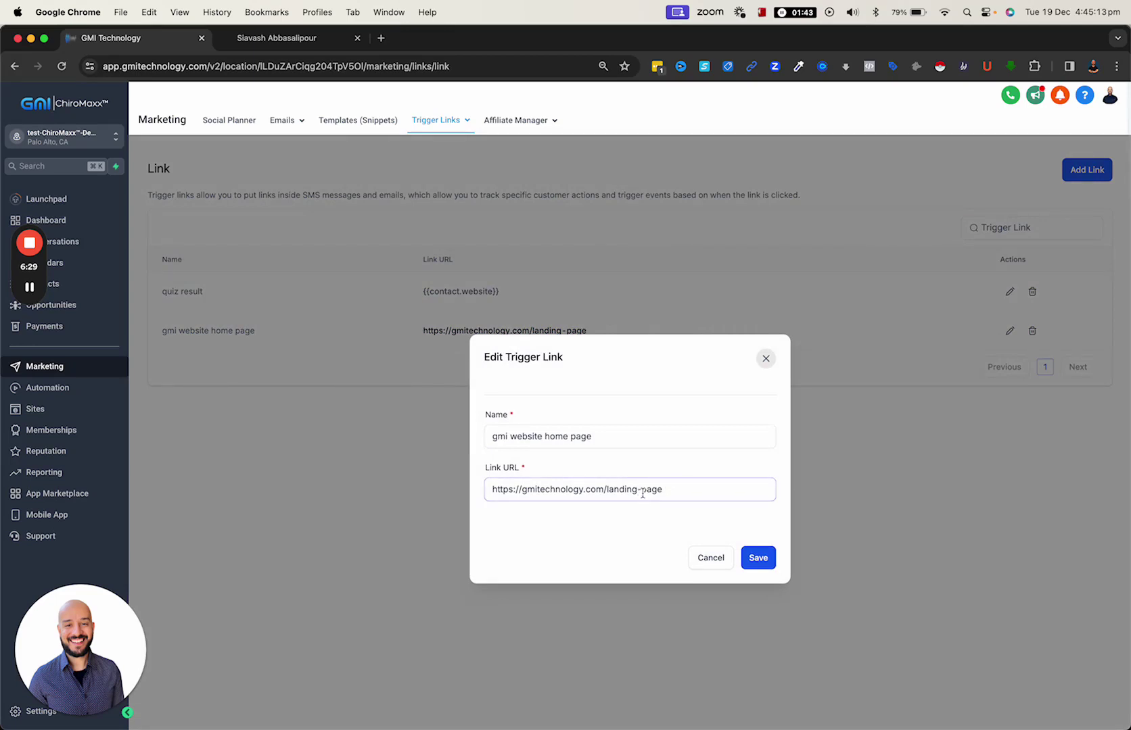
pyautogui.click(641, 490)
pyautogui.press('BackSpace')
pyautogui.click(706, 561)
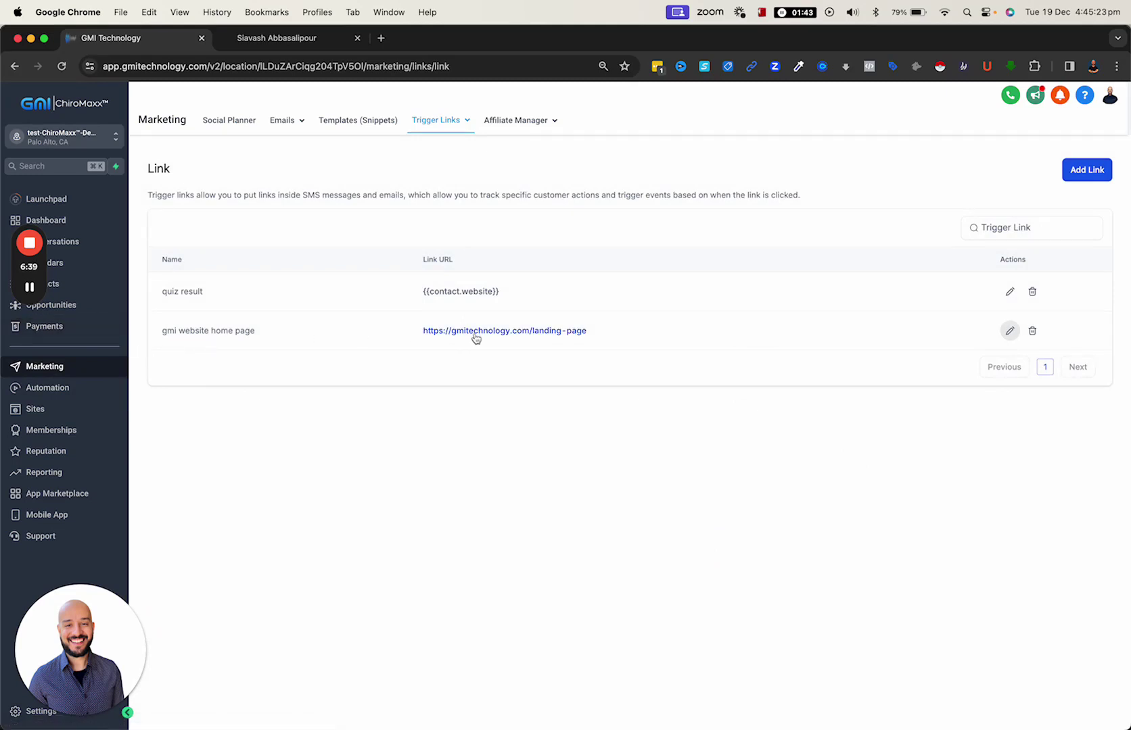
# - Highlight the gmi website home page link's name and URL in the table
pyautogui.moveTo(265, 336); pyautogui.dragTo(162, 332)
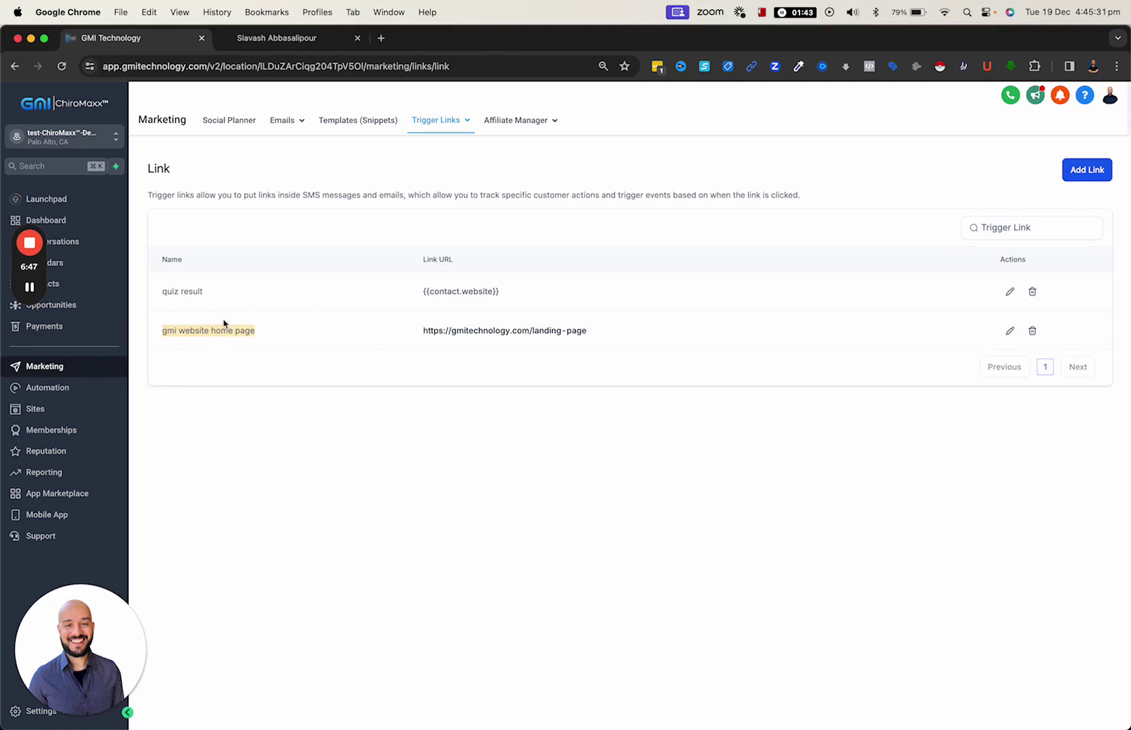
pyautogui.moveTo(421, 331); pyautogui.dragTo(603, 340)
pyautogui.click(514, 394)
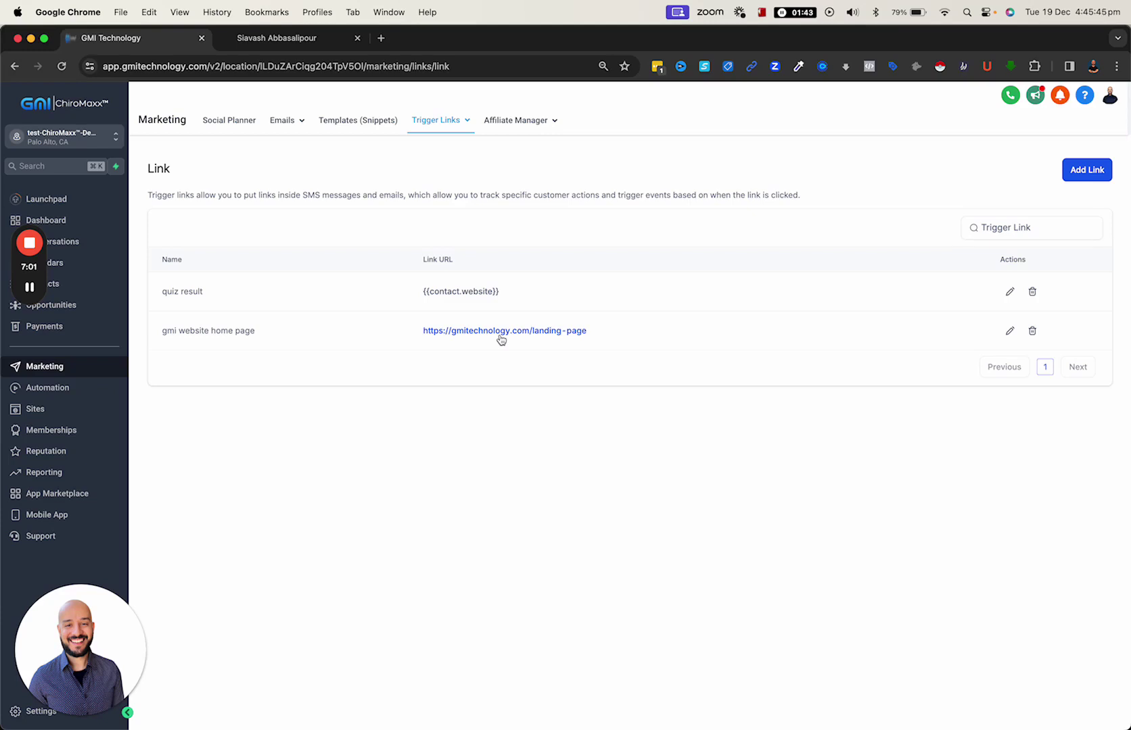
# - Open the Test Trigger Links funnel's Landing Page step and select its landing-page-7910 URL
pyautogui.click(81, 411)
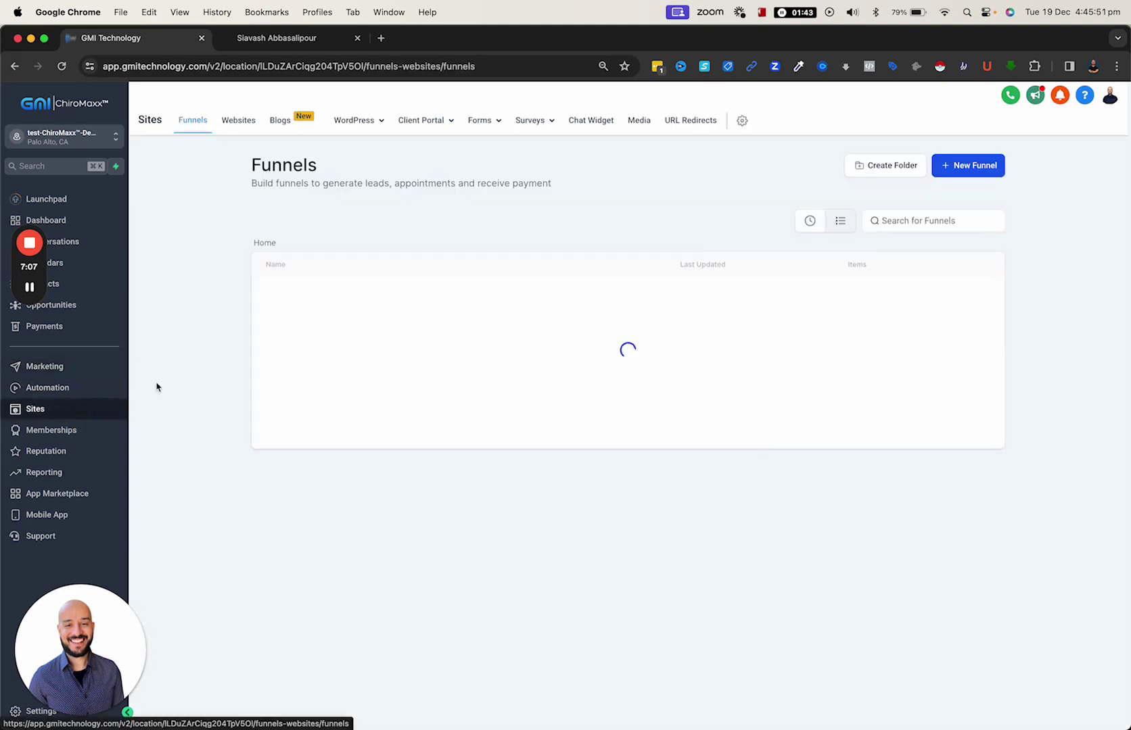
pyautogui.click(294, 361)
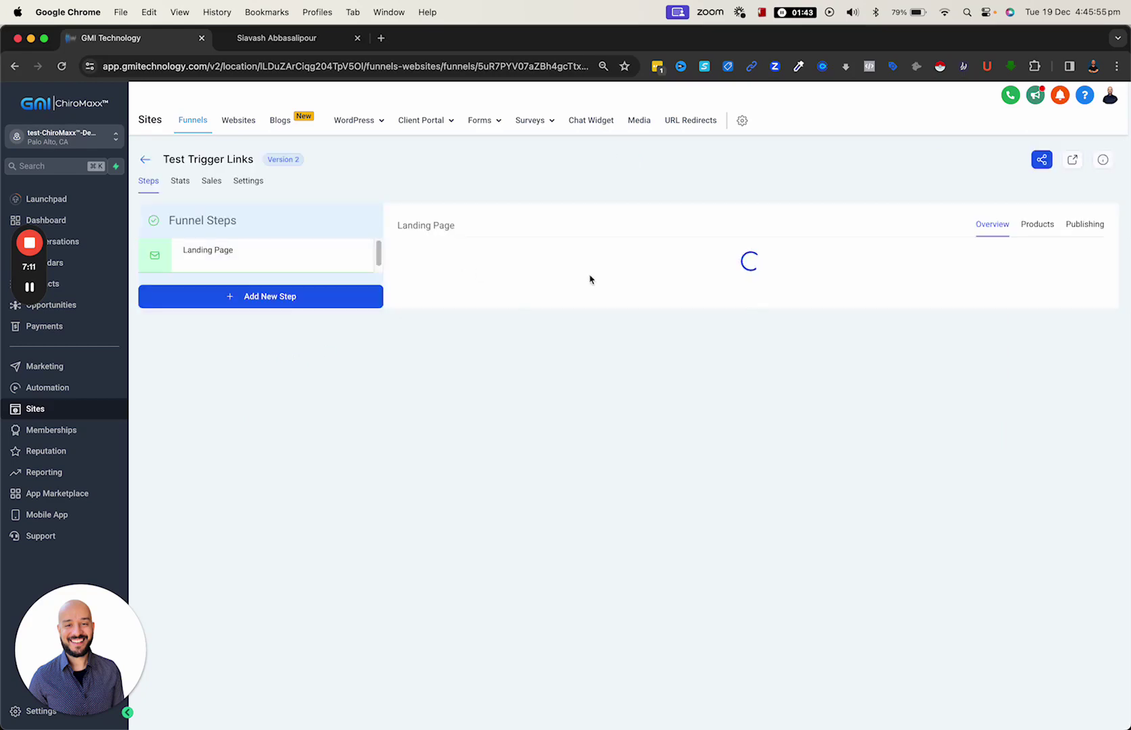
pyautogui.click(619, 256)
pyautogui.press('super+c')
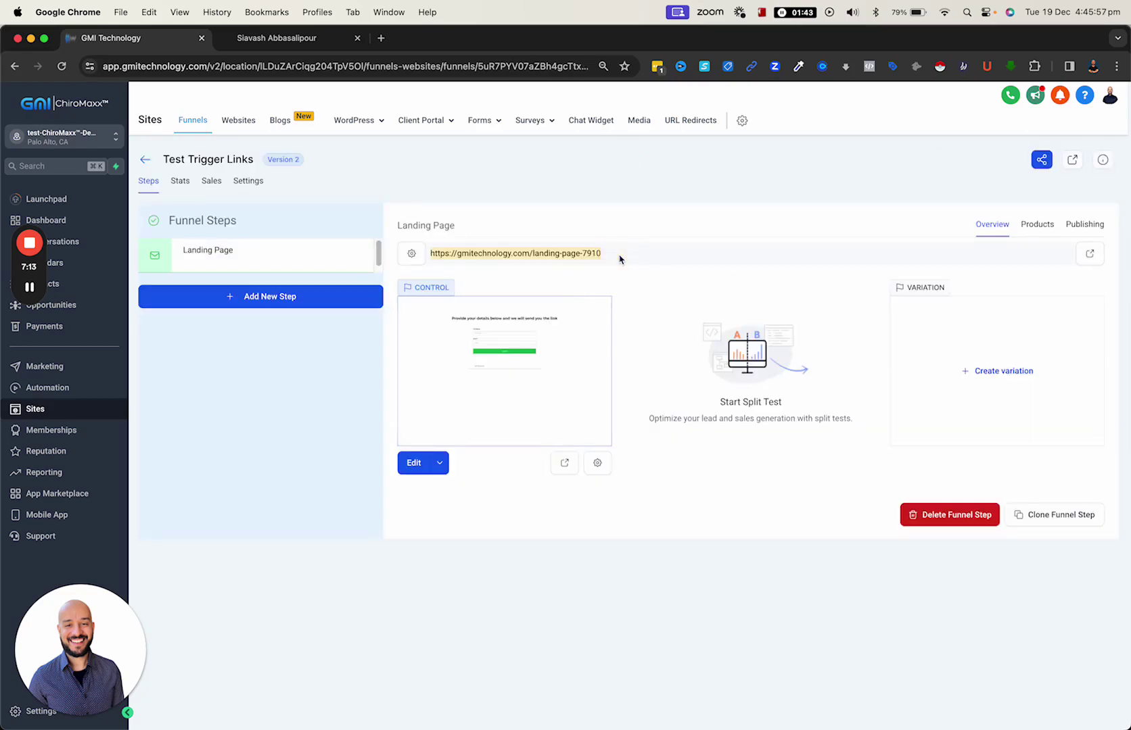
pyautogui.press('super+Tab')
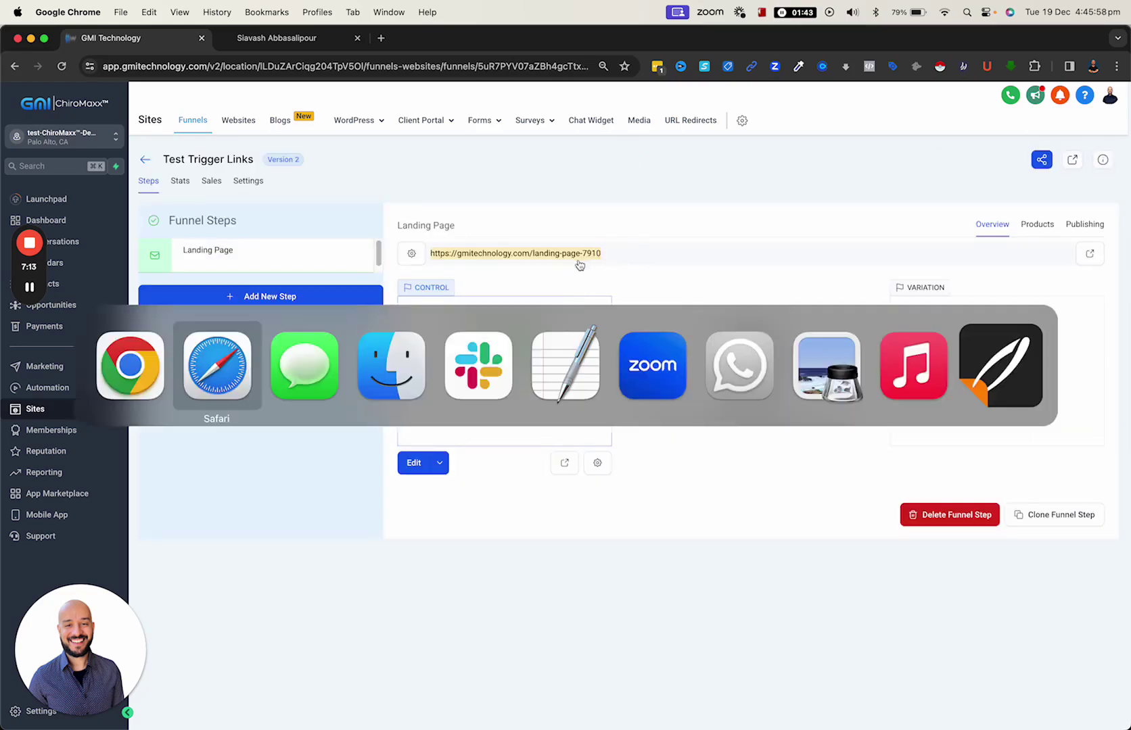
pyautogui.click(228, 375)
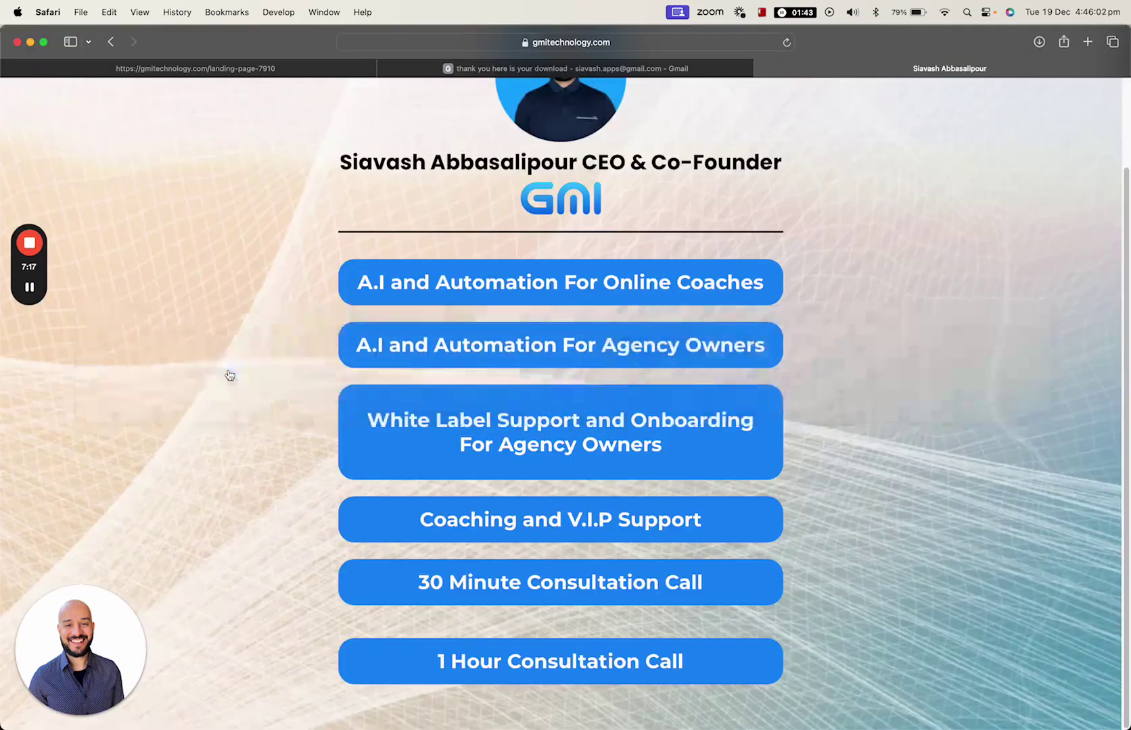
pyautogui.click(578, 43)
pyautogui.press('super+v')
pyautogui.press('Return')
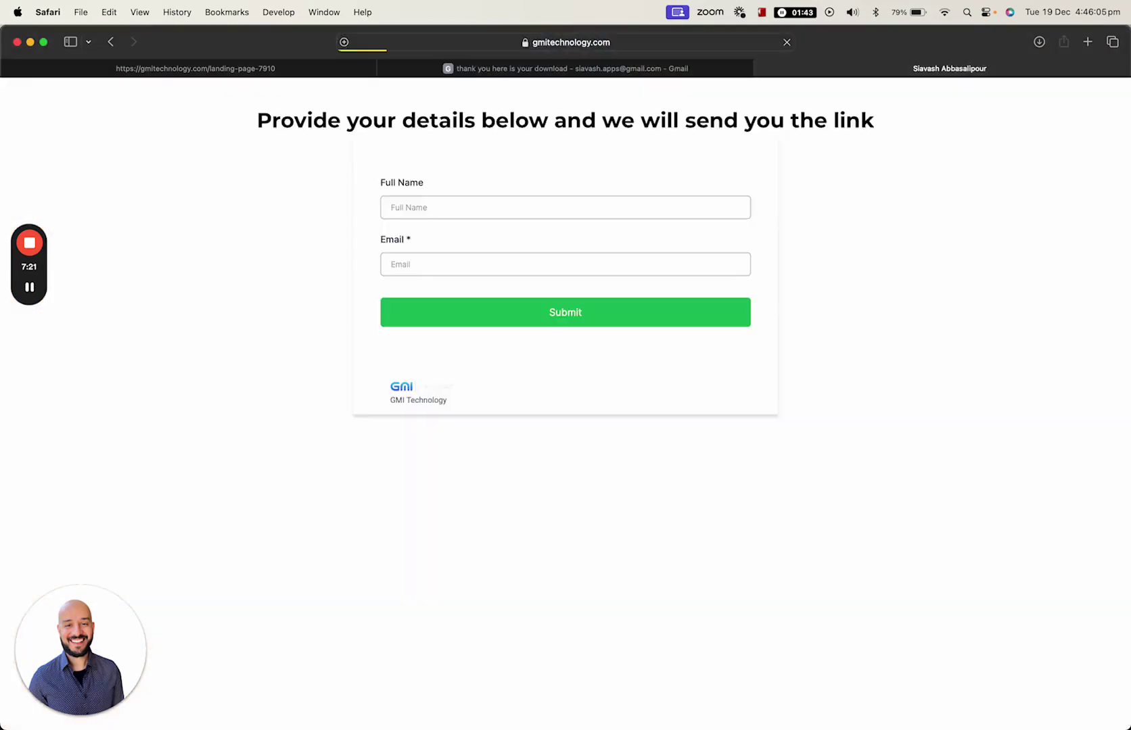
# - Fill the lead form's full name and saved work e-mail, then submit it
pyautogui.click(395, 206)
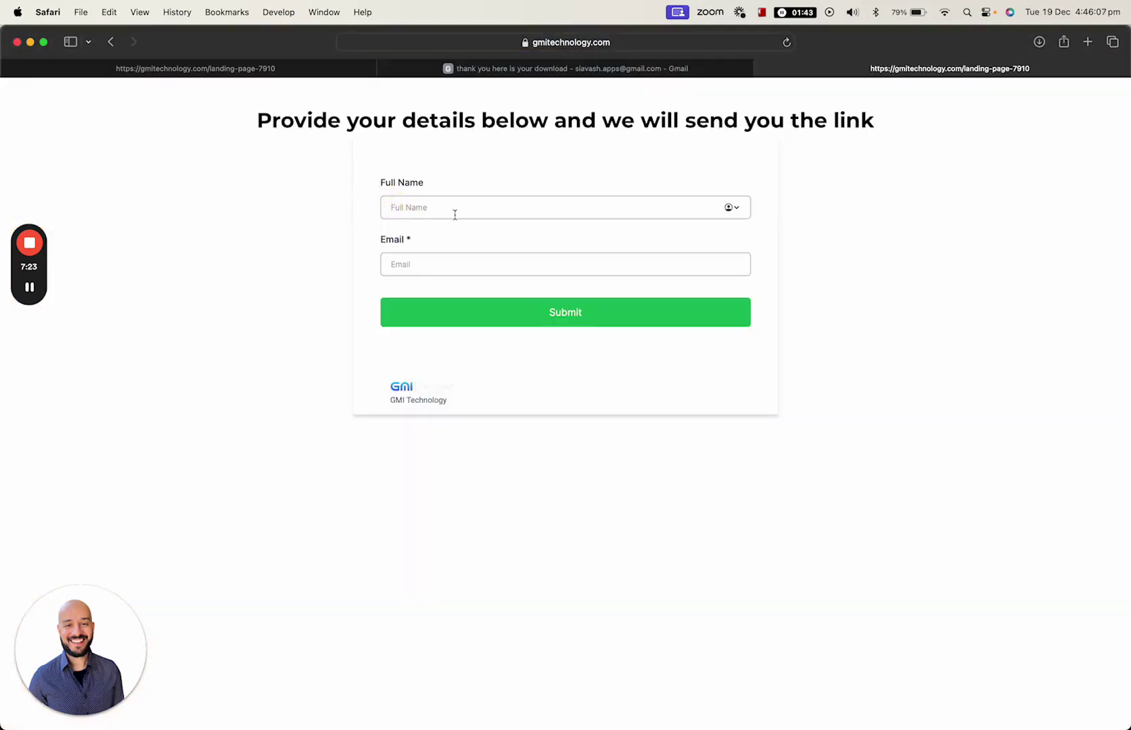
pyautogui.write('siavash 2')
pyautogui.click(406, 264)
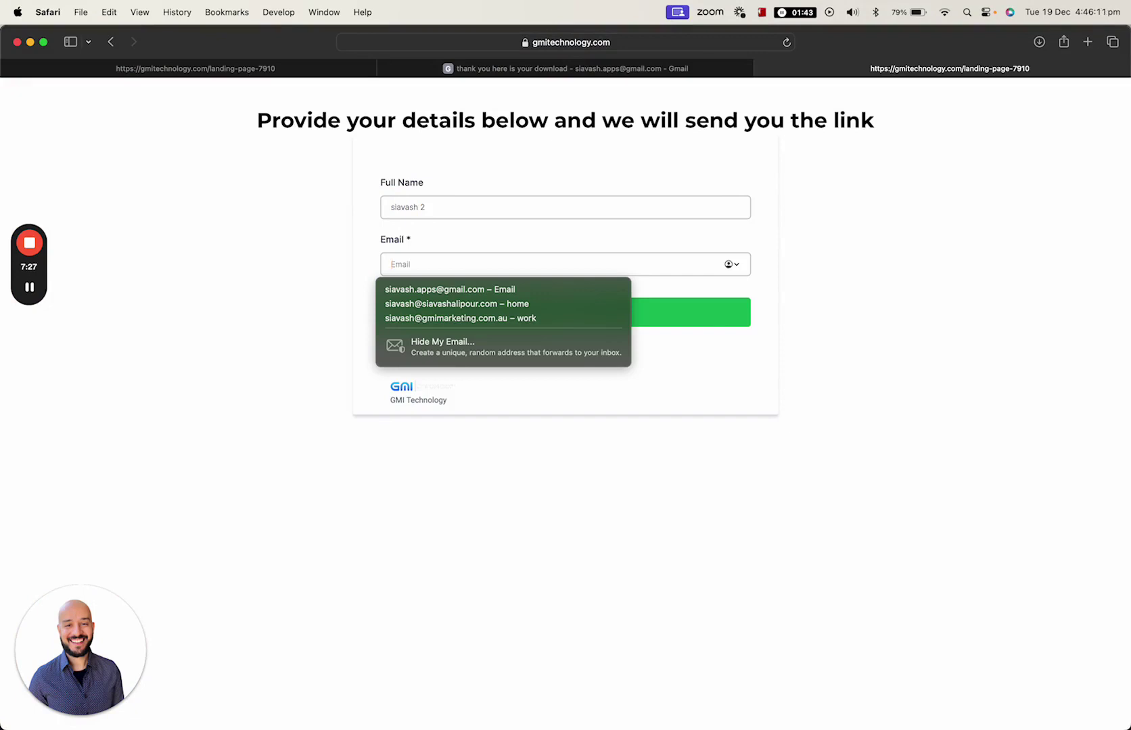
pyautogui.click(460, 322)
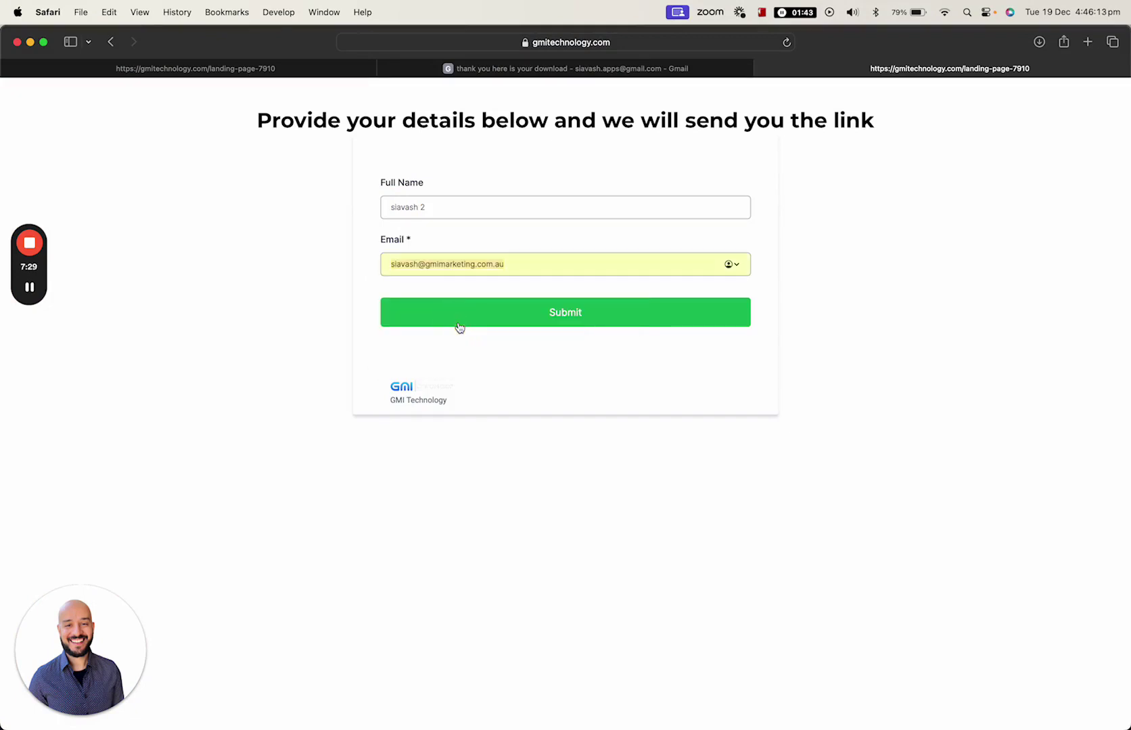
pyautogui.click(572, 314)
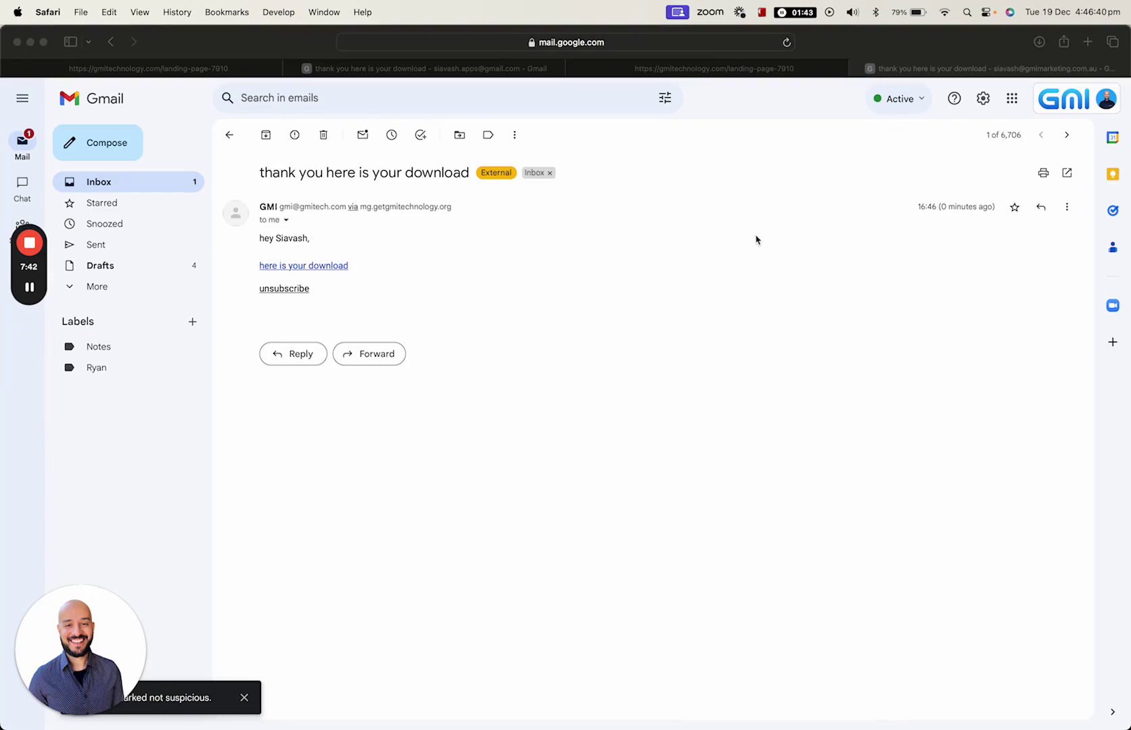
# - Switch from the download email back to the CRM in Chrome
pyautogui.press('super+Tab')
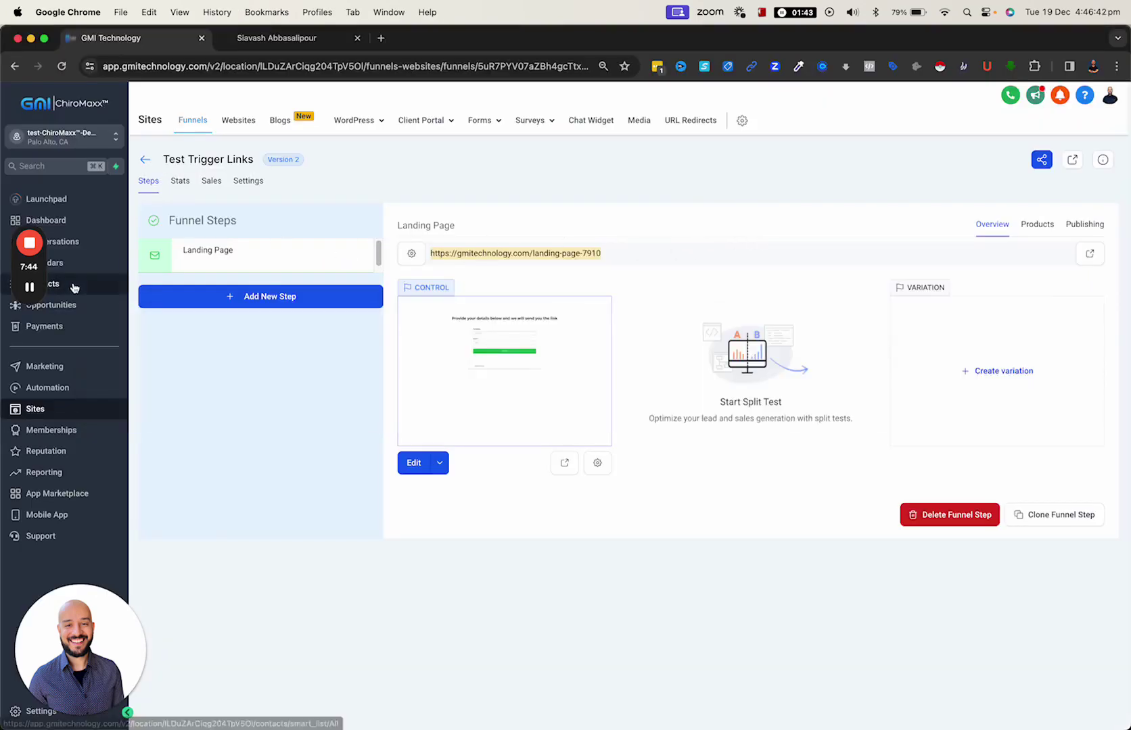
# - Check the new lead's form submitted tag in Contacts and its incoming lead opportunity on the pipeline
pyautogui.click(74, 286)
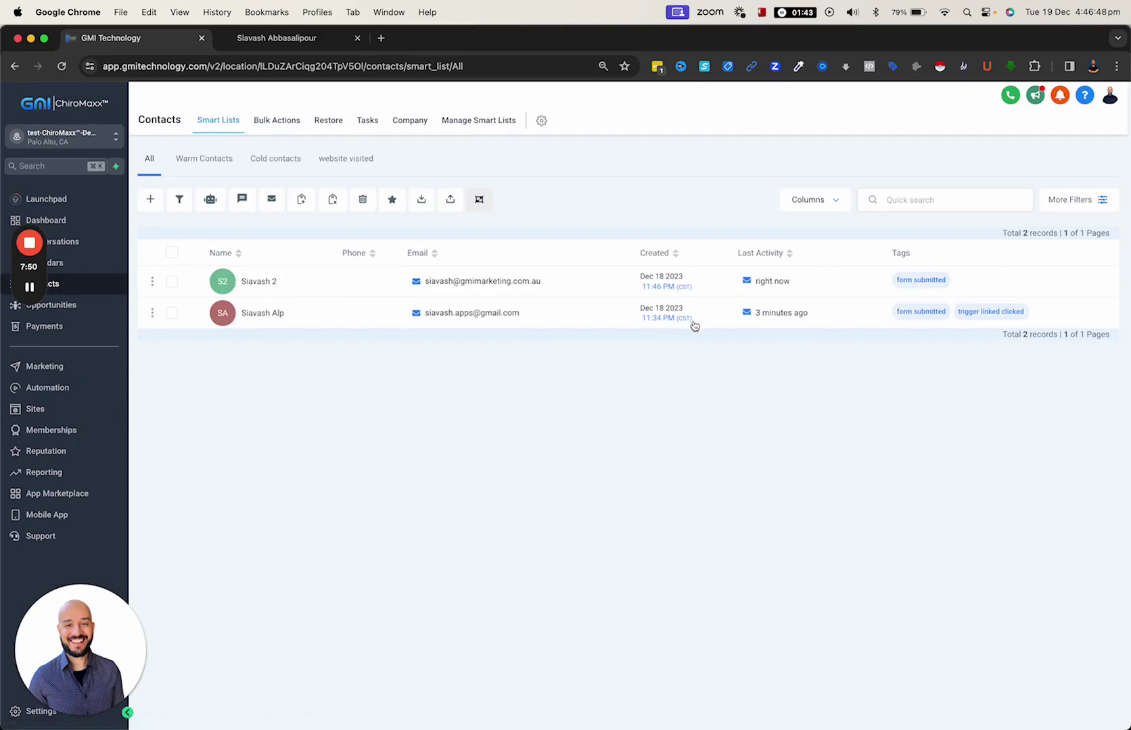
pyautogui.click(73, 313)
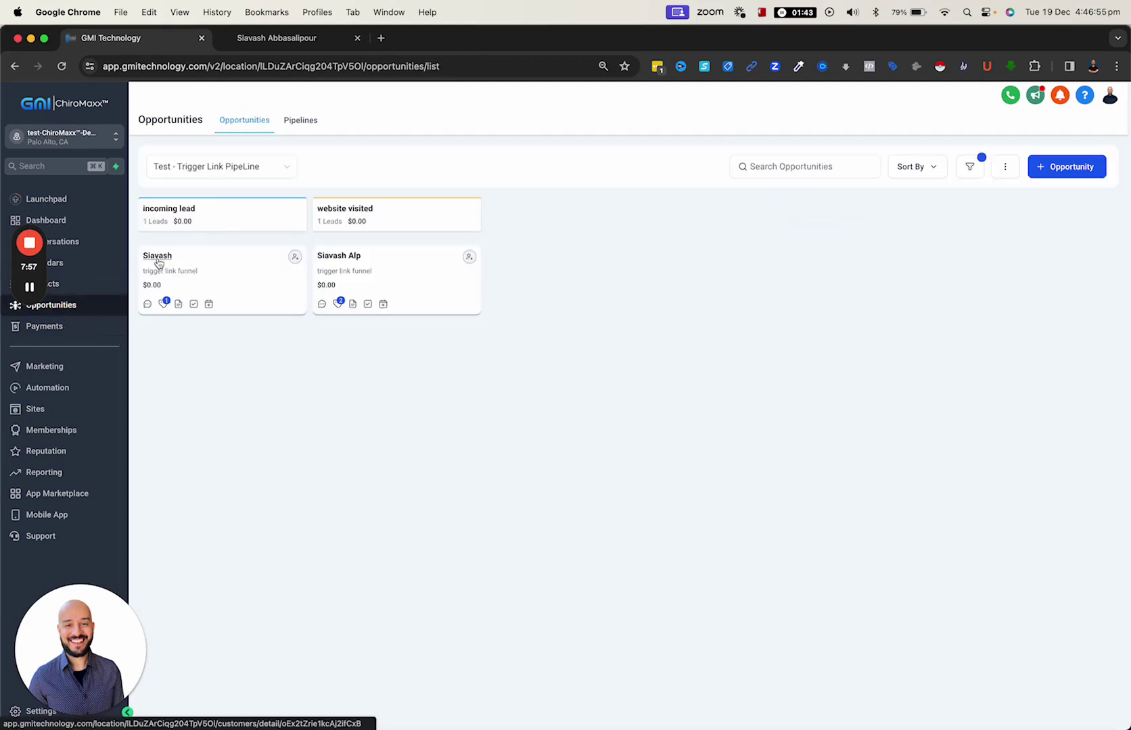
# - Click the 'here is your download' link in the Gmail message, then return to the CRM
pyautogui.click(74, 289)
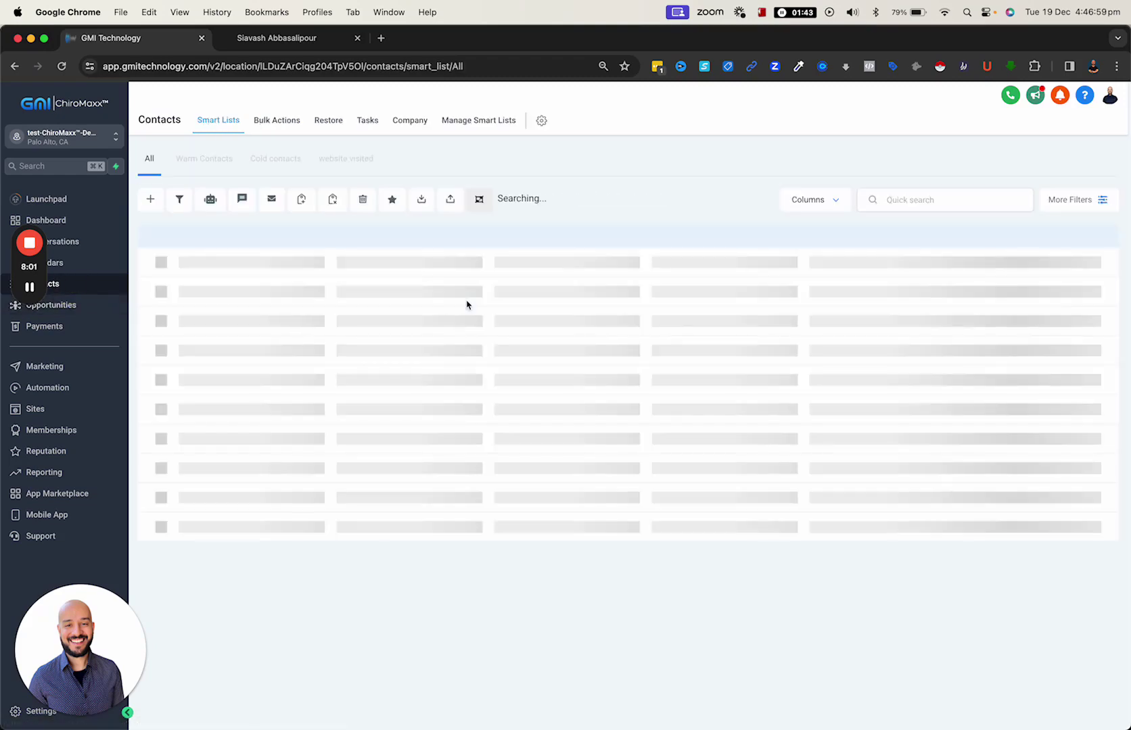
pyautogui.press('super+Tab')
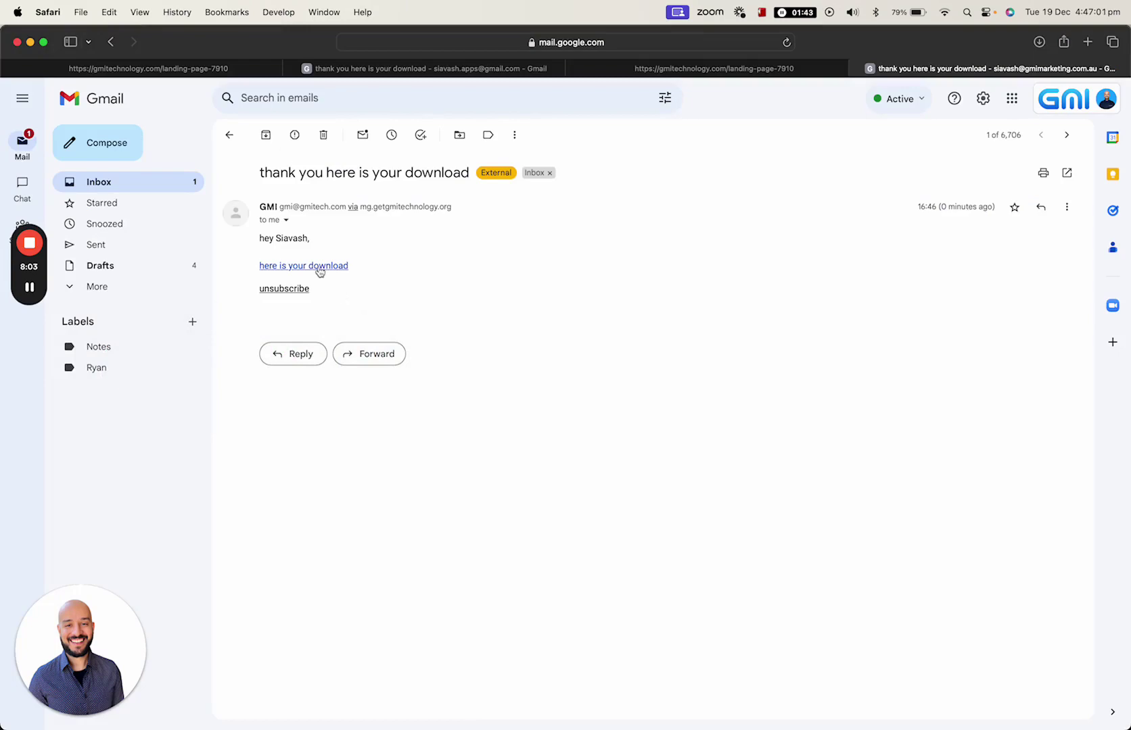
pyautogui.click(320, 267)
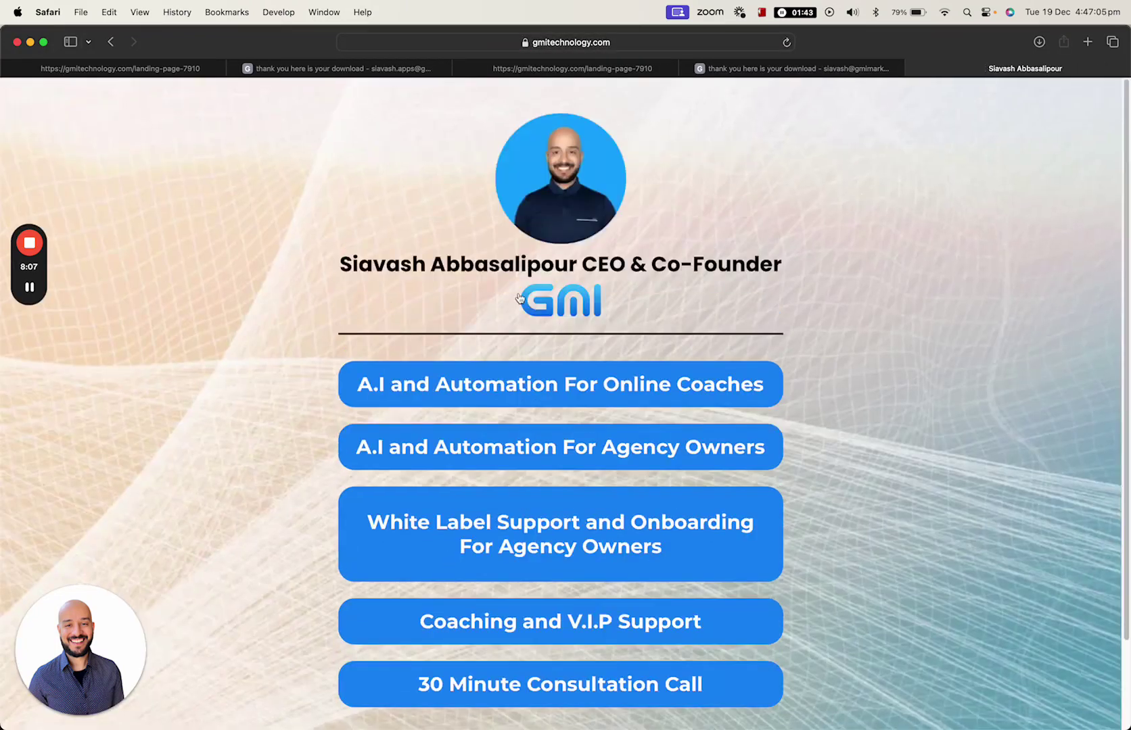
pyautogui.press('super+Tab')
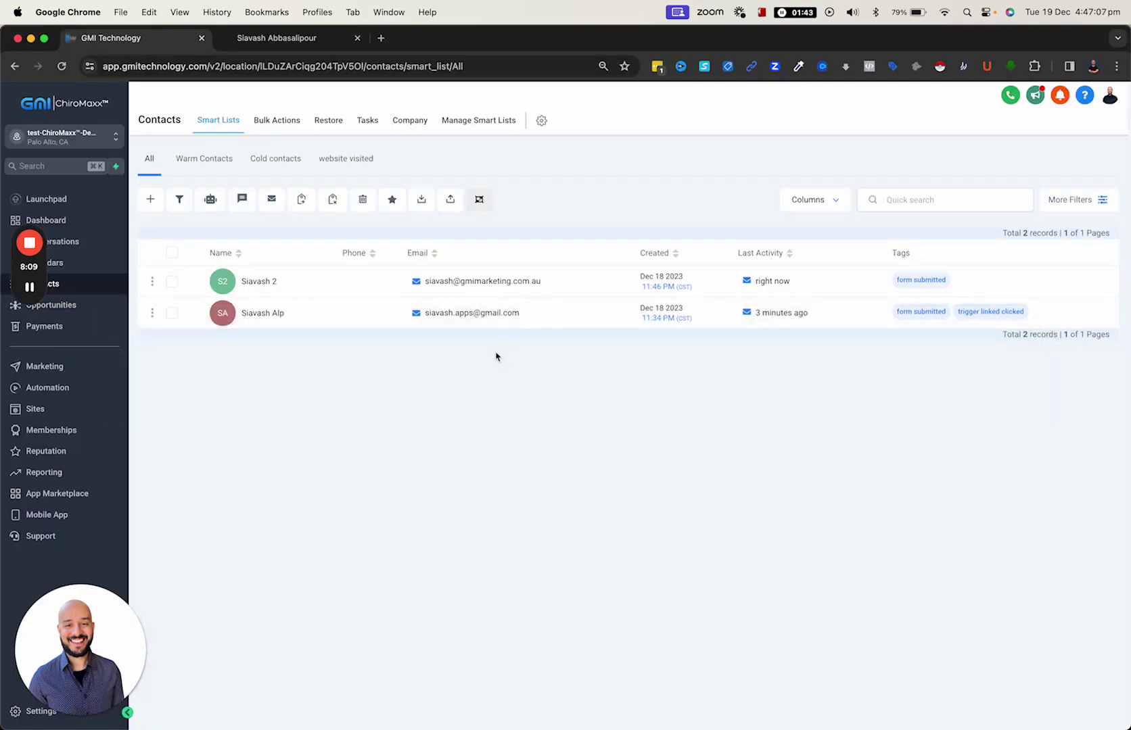
# - Confirm both leads sit in website visited and carry the trigger linked clicked tag
pyautogui.click(68, 305)
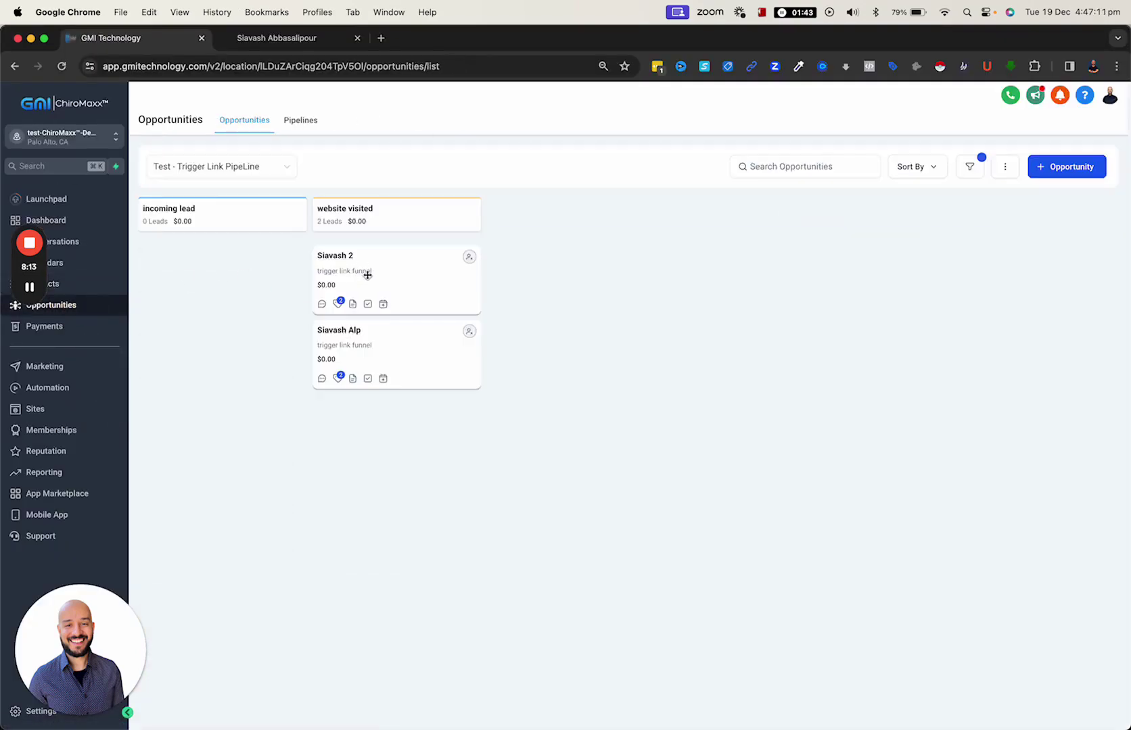
pyautogui.click(66, 289)
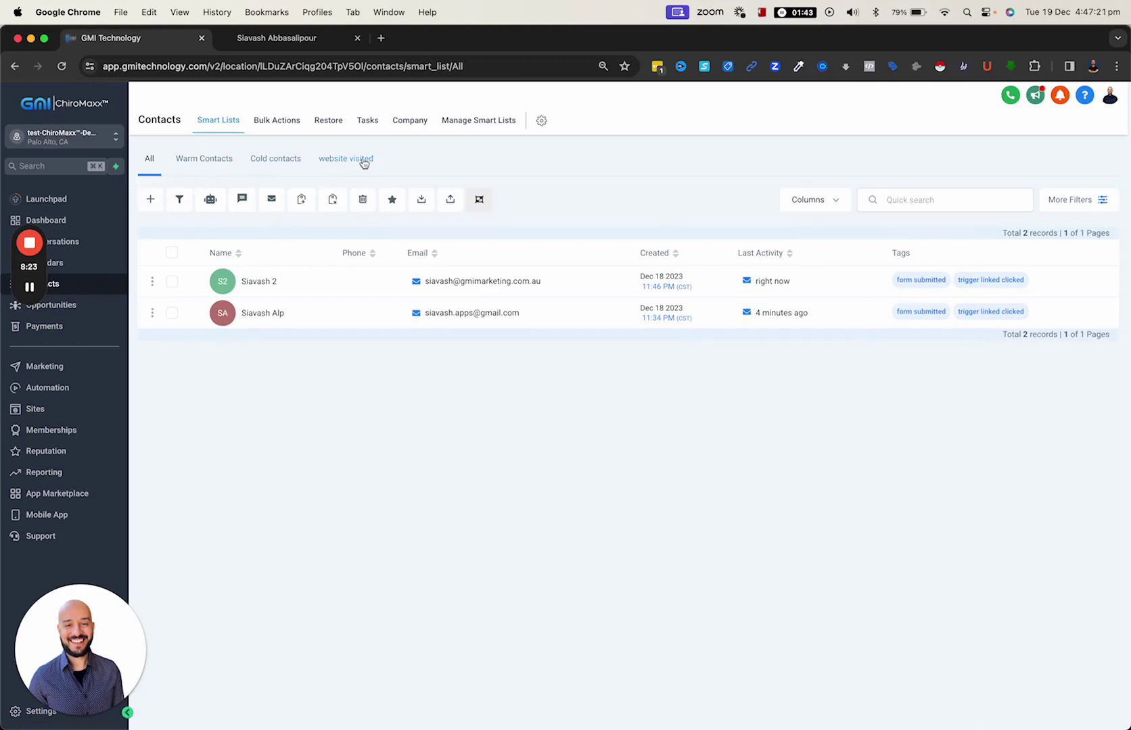
# - Add an untagged contact named 'test tes' with a saved test e-mail, then return to the list
pyautogui.click(150, 200)
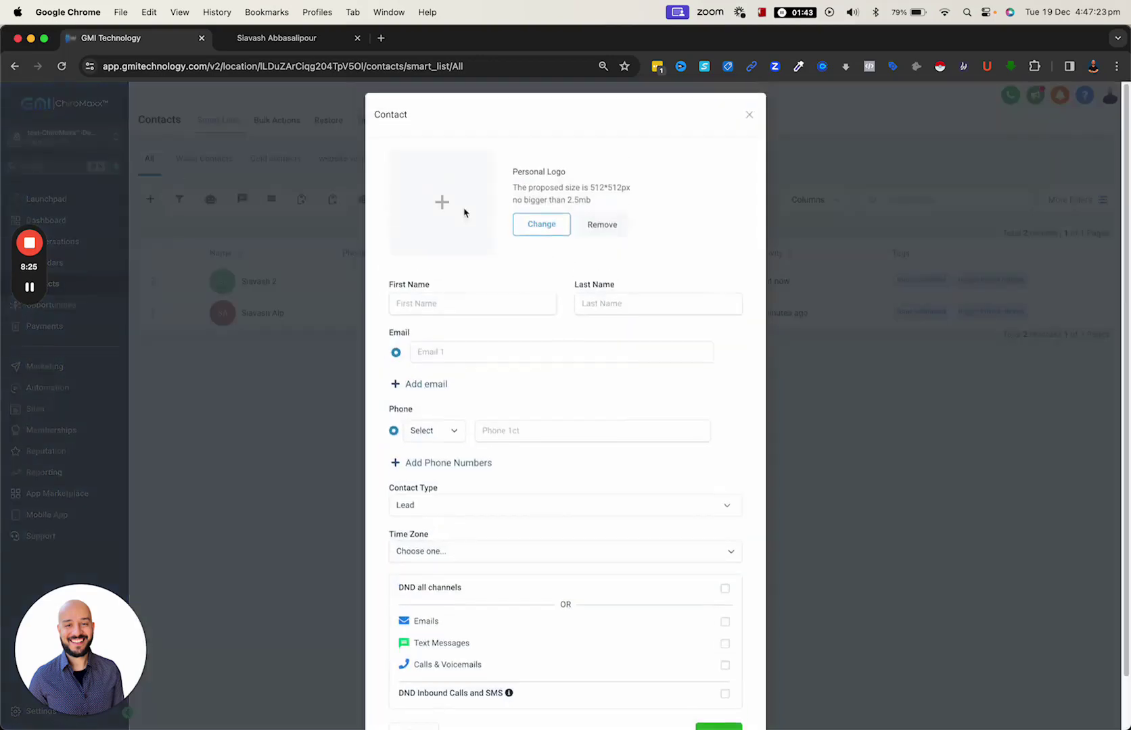
pyautogui.click(446, 308)
pyautogui.write('test')
pyautogui.click(622, 313)
pyautogui.write('tes')
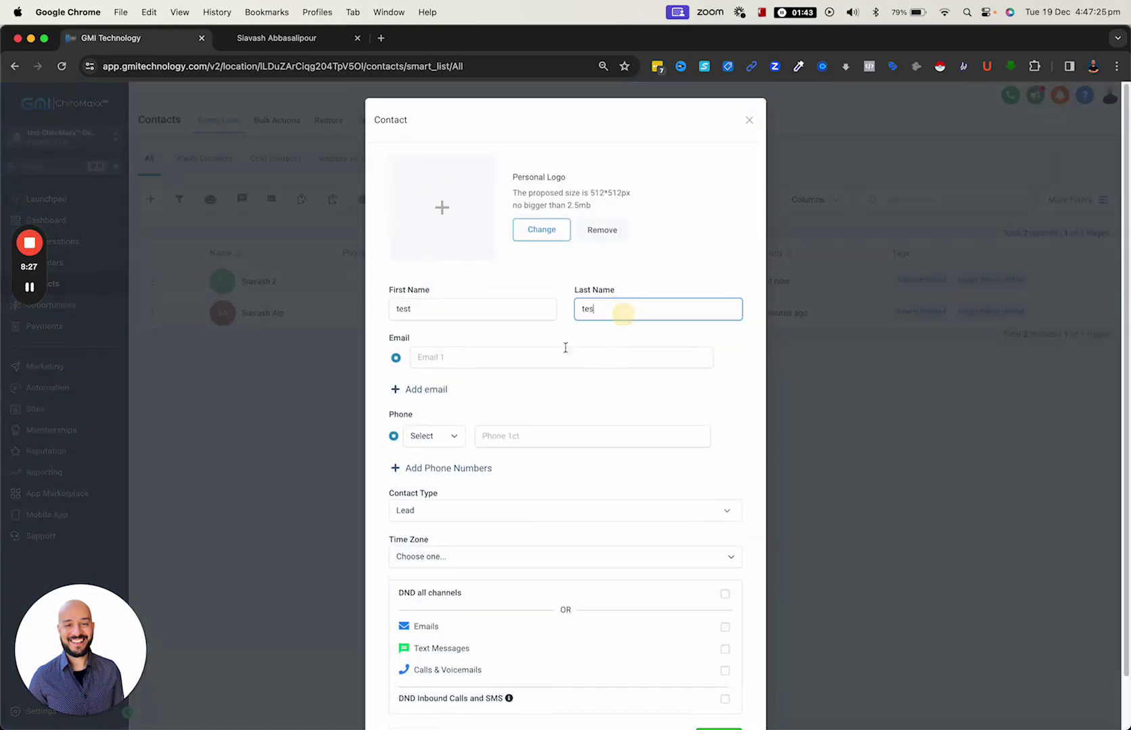
pyautogui.click(542, 357)
pyautogui.write('test2@test2.com')
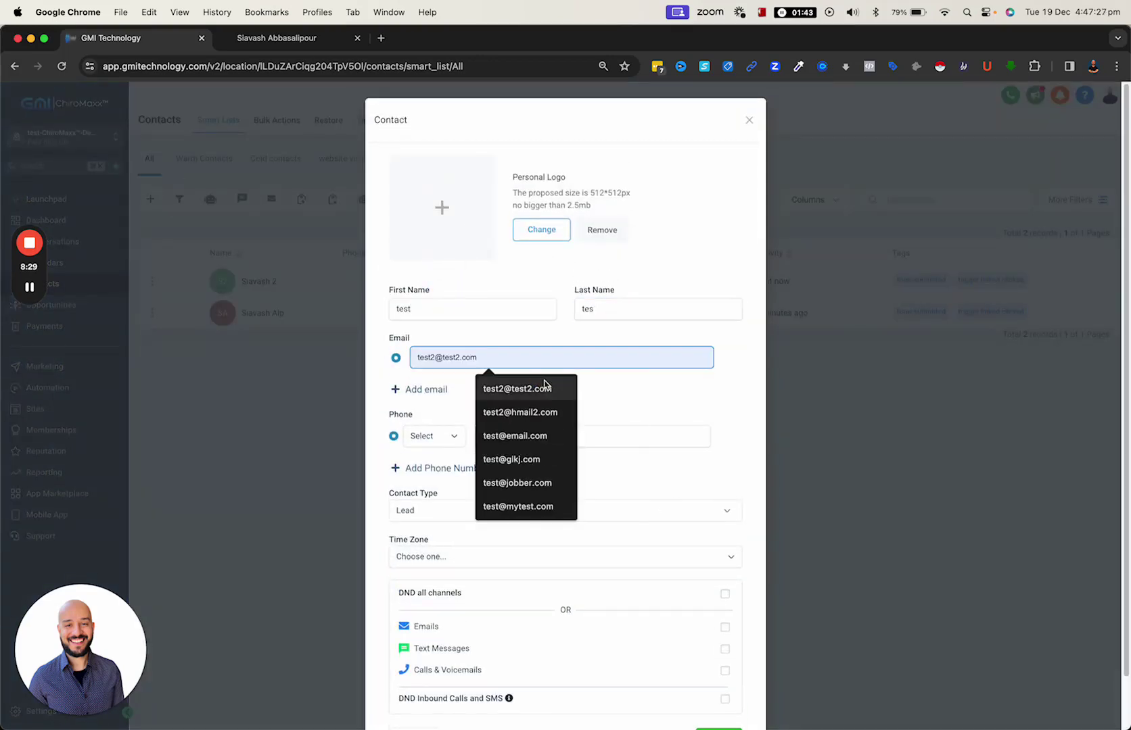
pyautogui.click(542, 389)
pyautogui.scroll(-2, 524, 507)
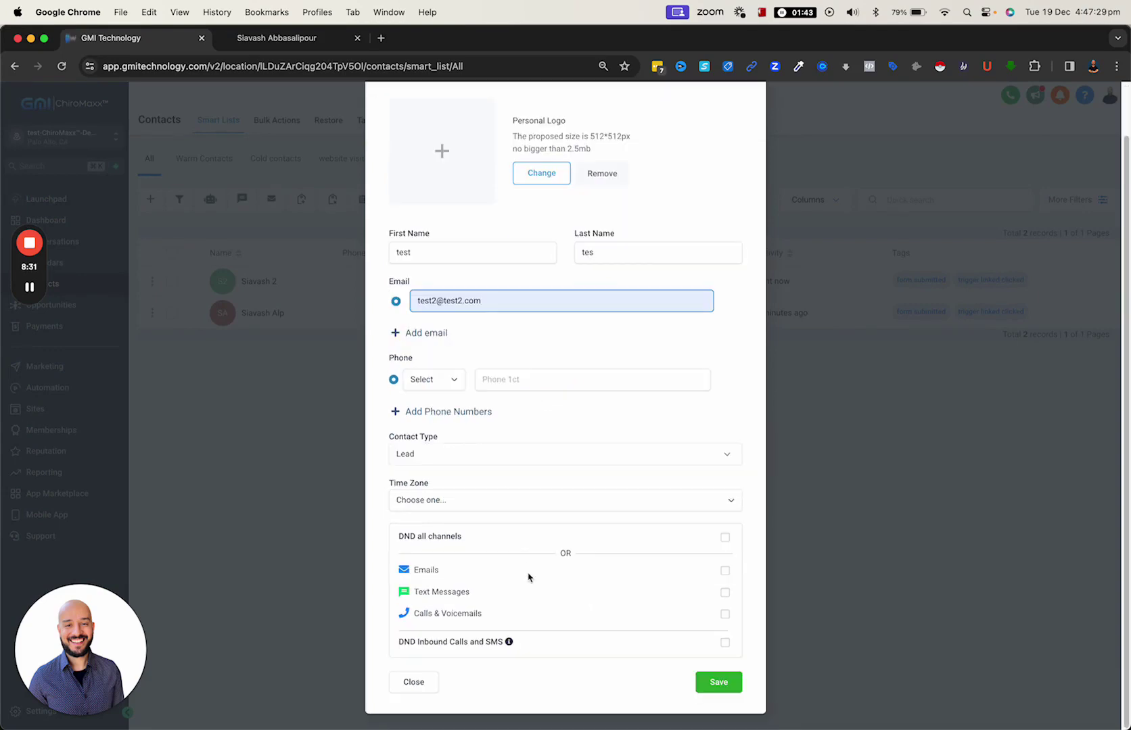
pyautogui.click(721, 683)
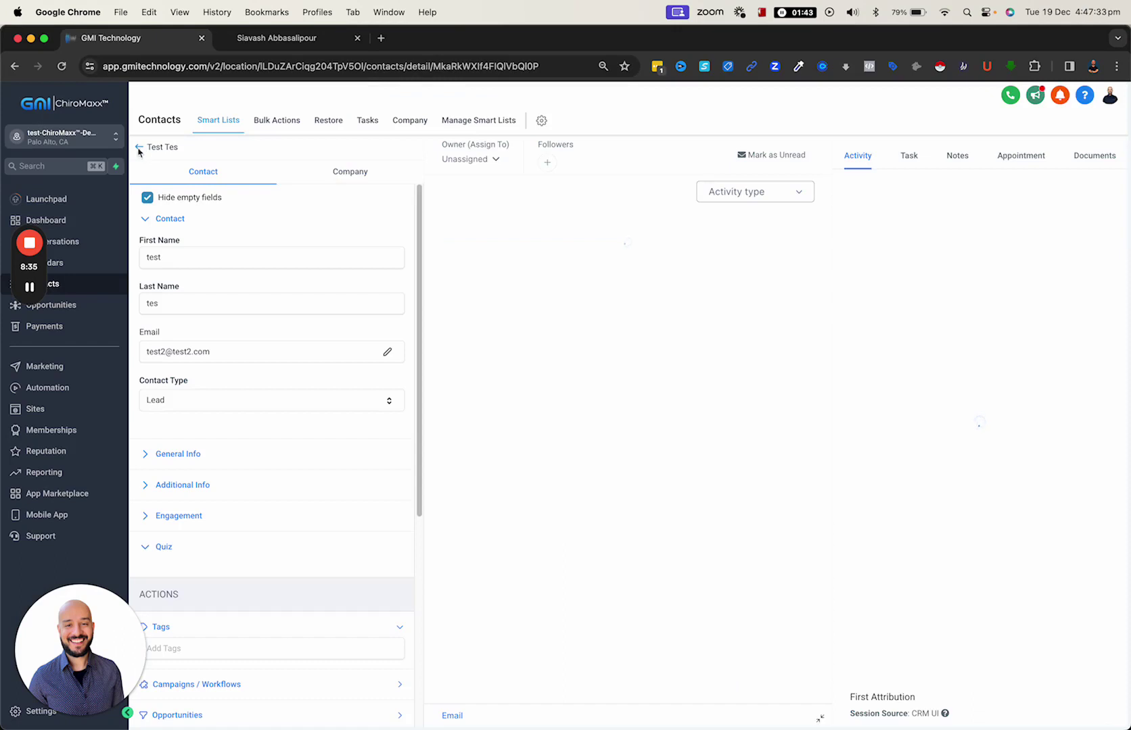
pyautogui.click(140, 147)
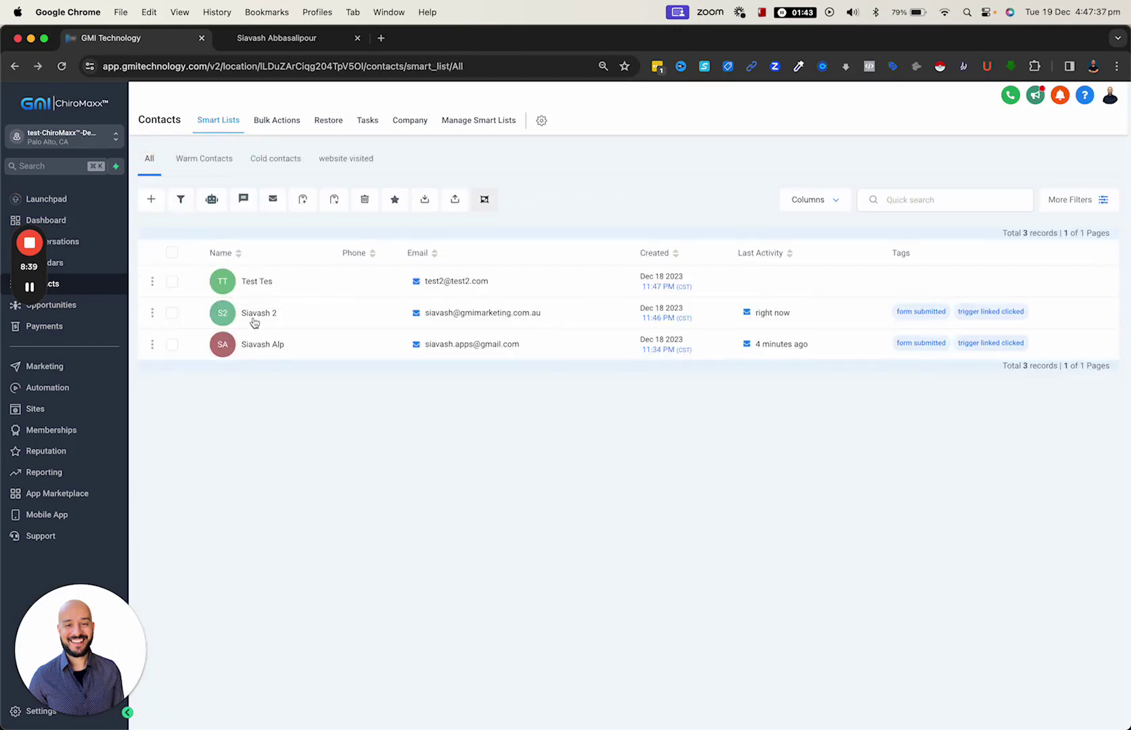
# - Open the 'website visited' smart list, showing only the two tagged contacts
pyautogui.click(338, 167)
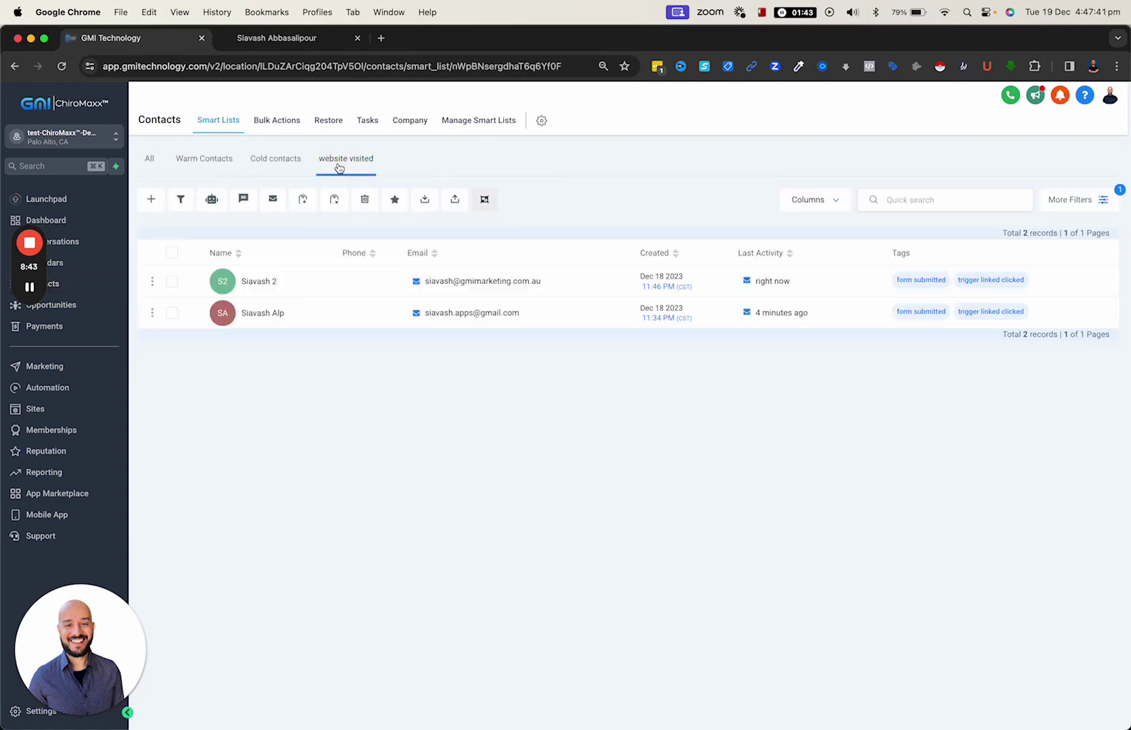